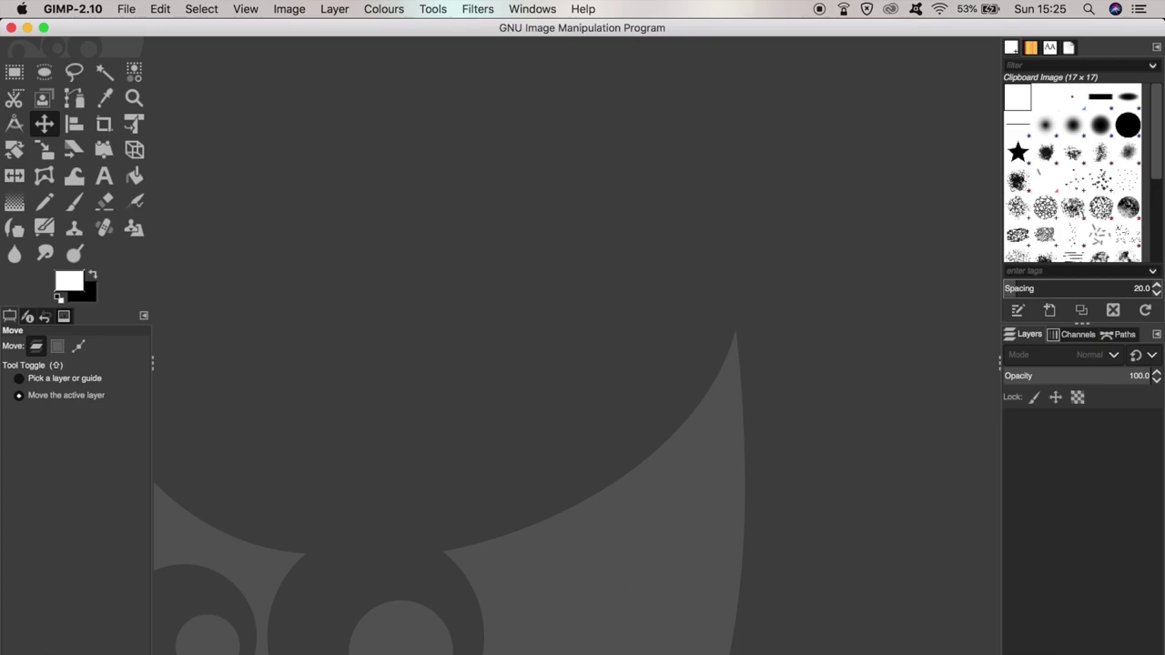
# - Return to GIMP and start a new blank image from the File menu
pyautogui.press('super+Tab')
pyautogui.click(126, 9)
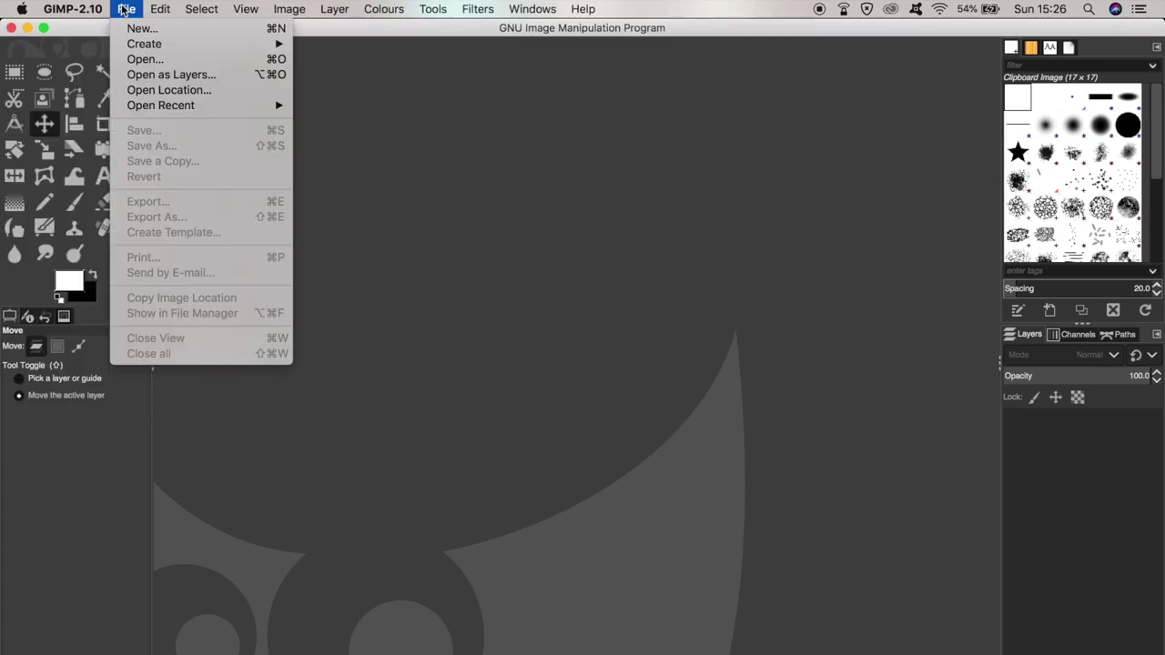
pyautogui.click(152, 34)
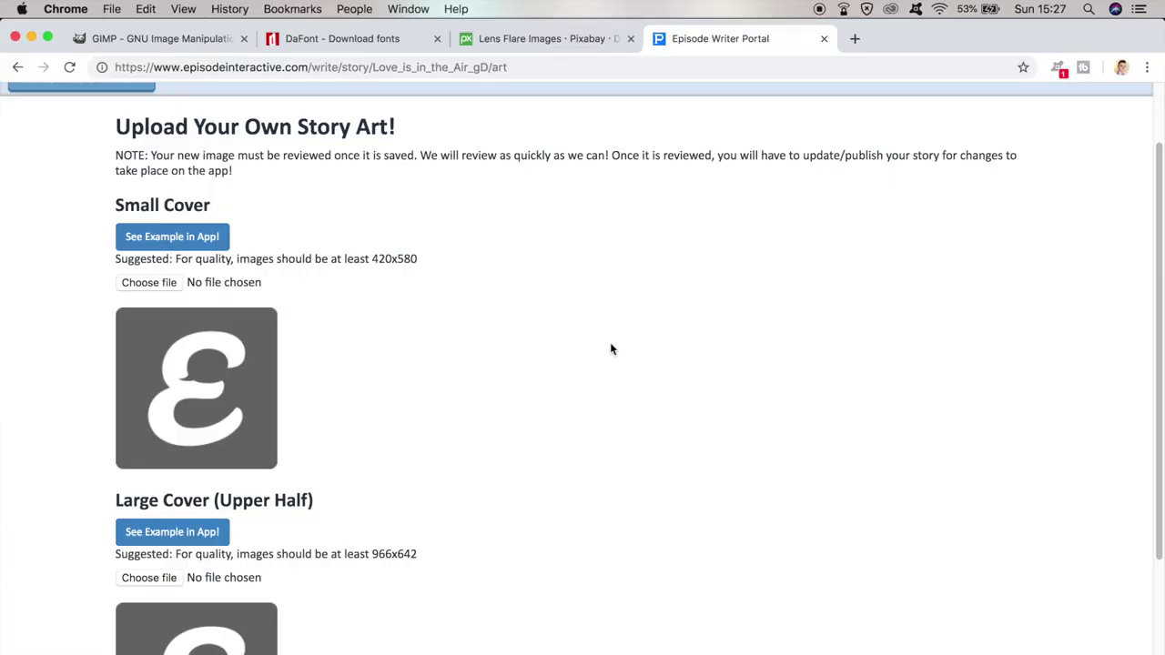
pyautogui.scroll(-2, 611, 349)
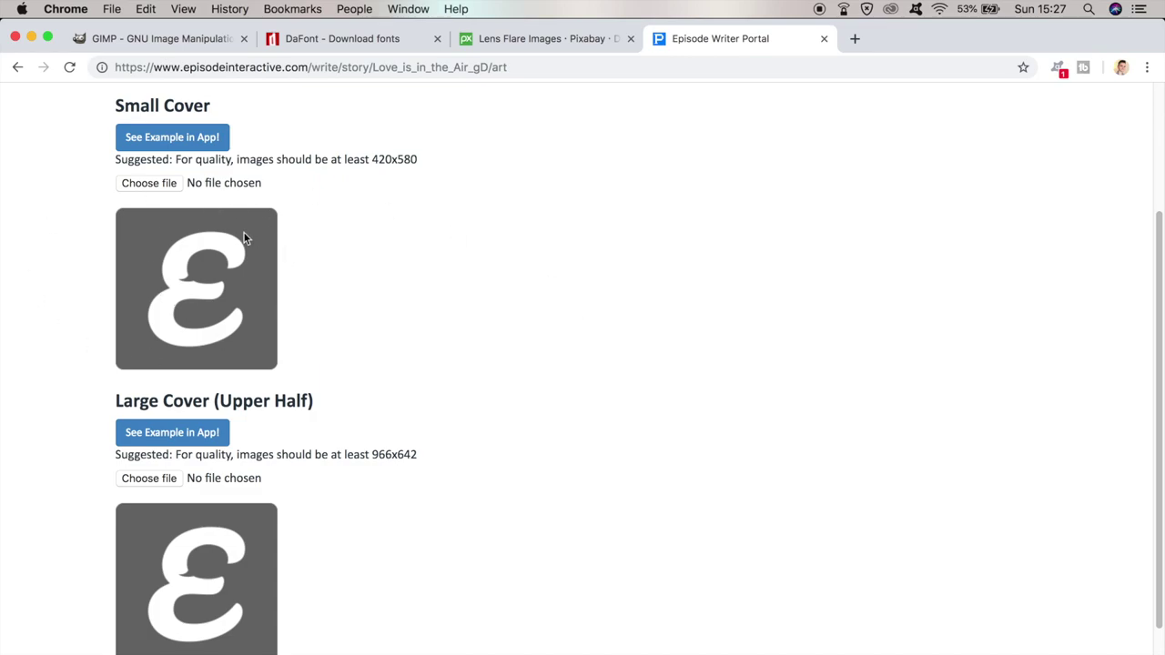
pyautogui.scroll(-1, 244, 237)
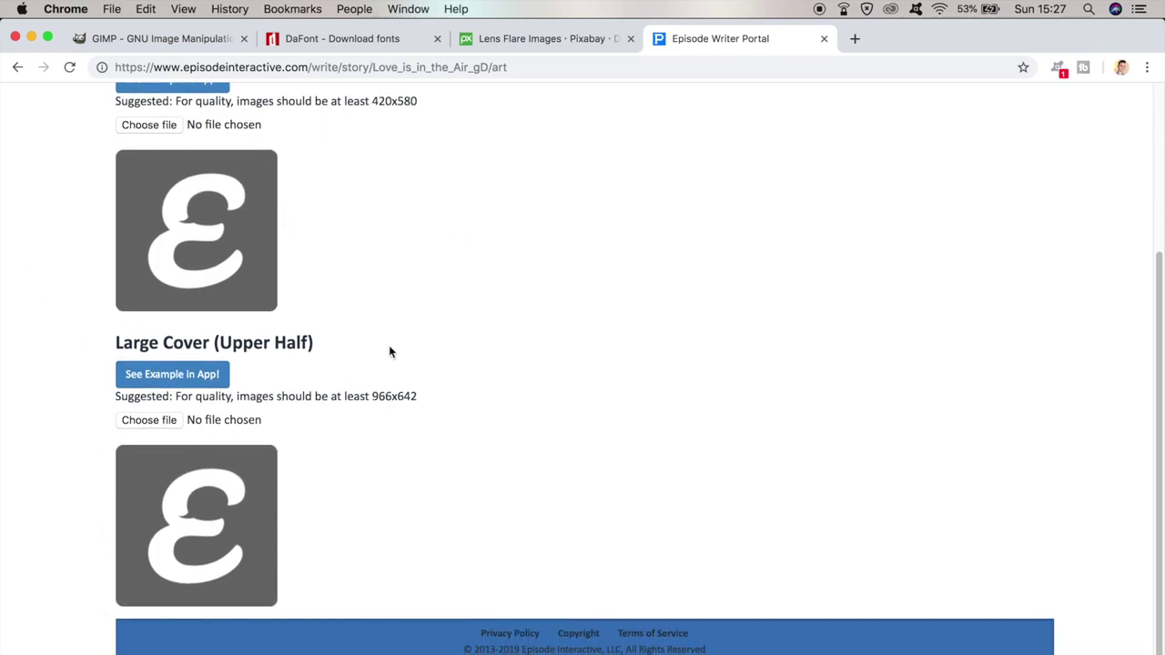
pyautogui.scroll(2, 508, 305)
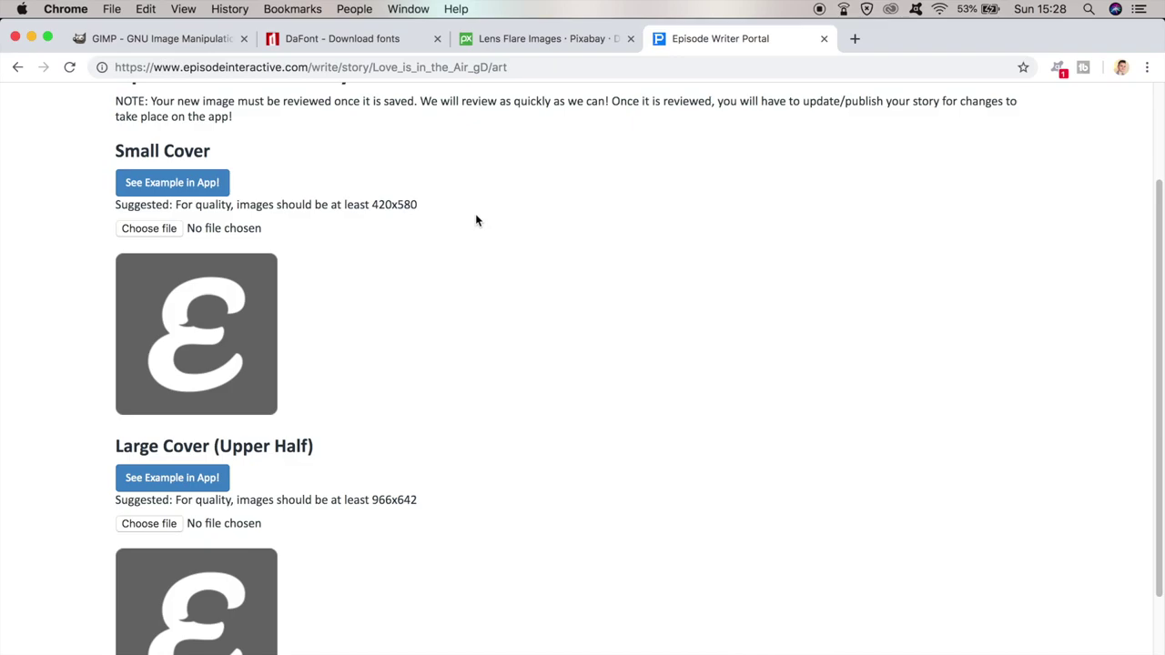
pyautogui.scroll(-3, 475, 220)
pyautogui.scroll(2, 365, 309)
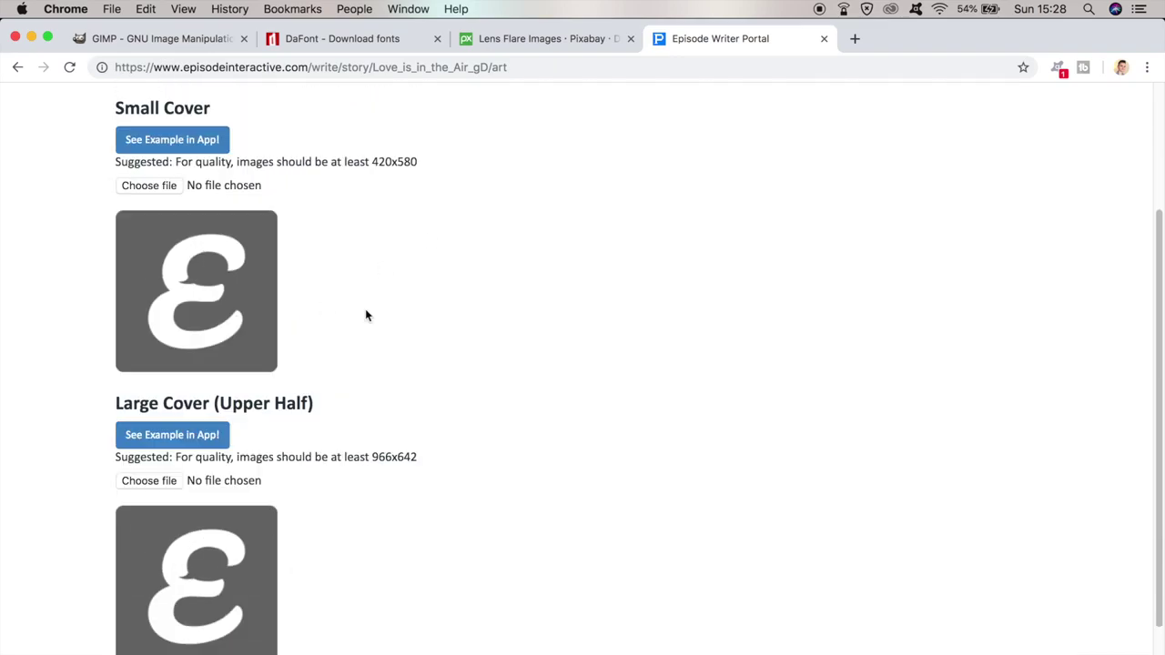
pyautogui.scroll(1, 392, 215)
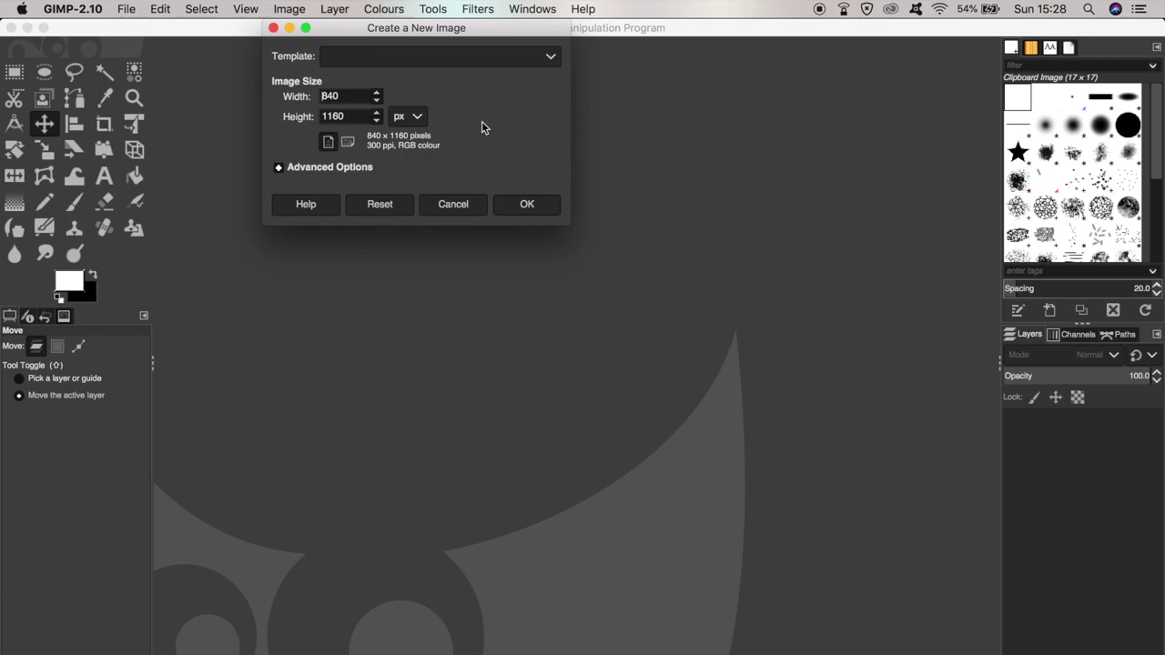
# - Create a new 966 × 1334 px canvas, then bring up the Downloads folder holding the couple photo
pyautogui.moveTo(355, 98); pyautogui.dragTo(280, 100)
pyautogui.write('966')
pyautogui.press('Tab')
pyautogui.write('1334')
pyautogui.click(527, 204)
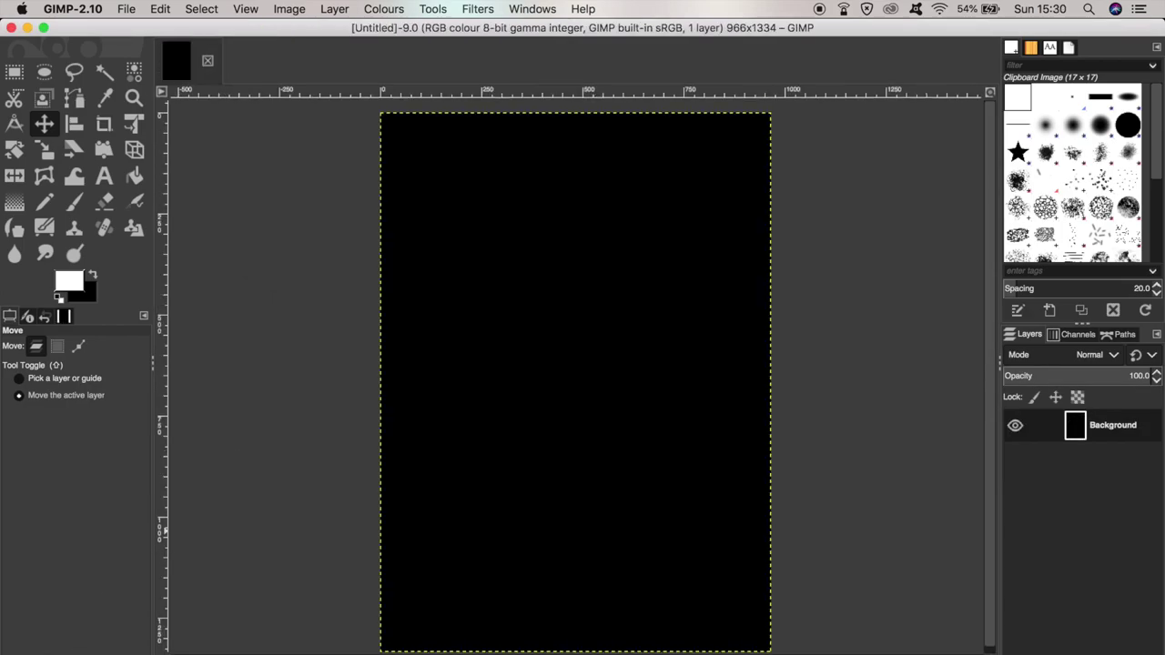
pyautogui.press('super+Tab')
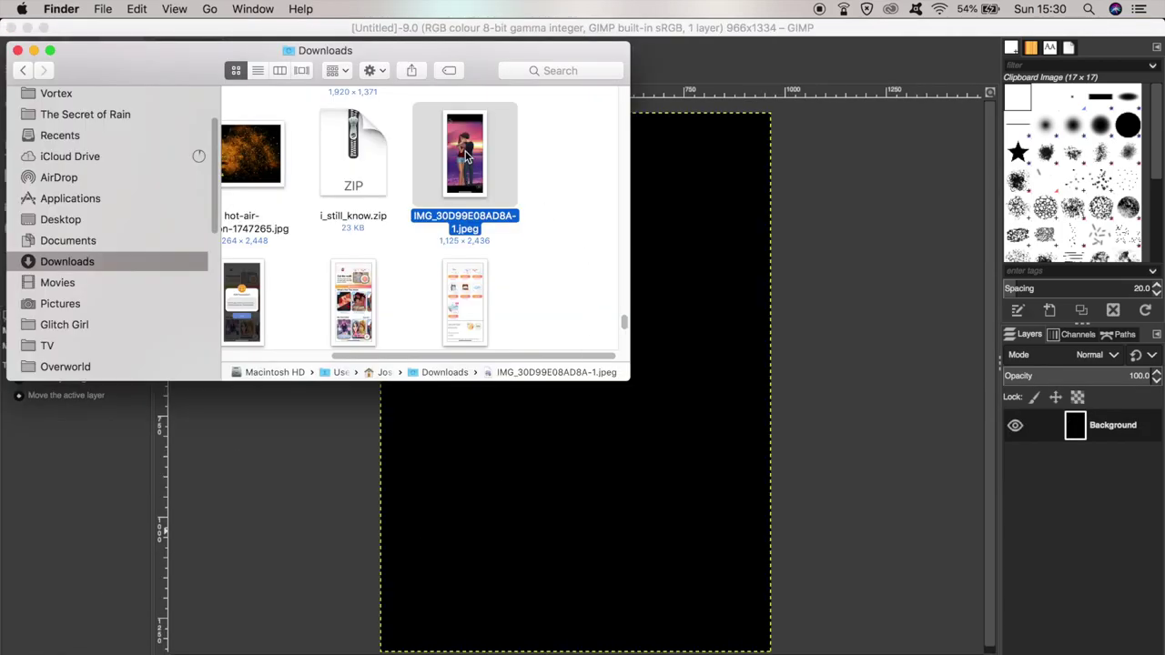
# - Drop the couple sunset photo onto the canvas as a new layer and nudge it right to fill it
pyautogui.moveTo(465, 157); pyautogui.dragTo(706, 206)
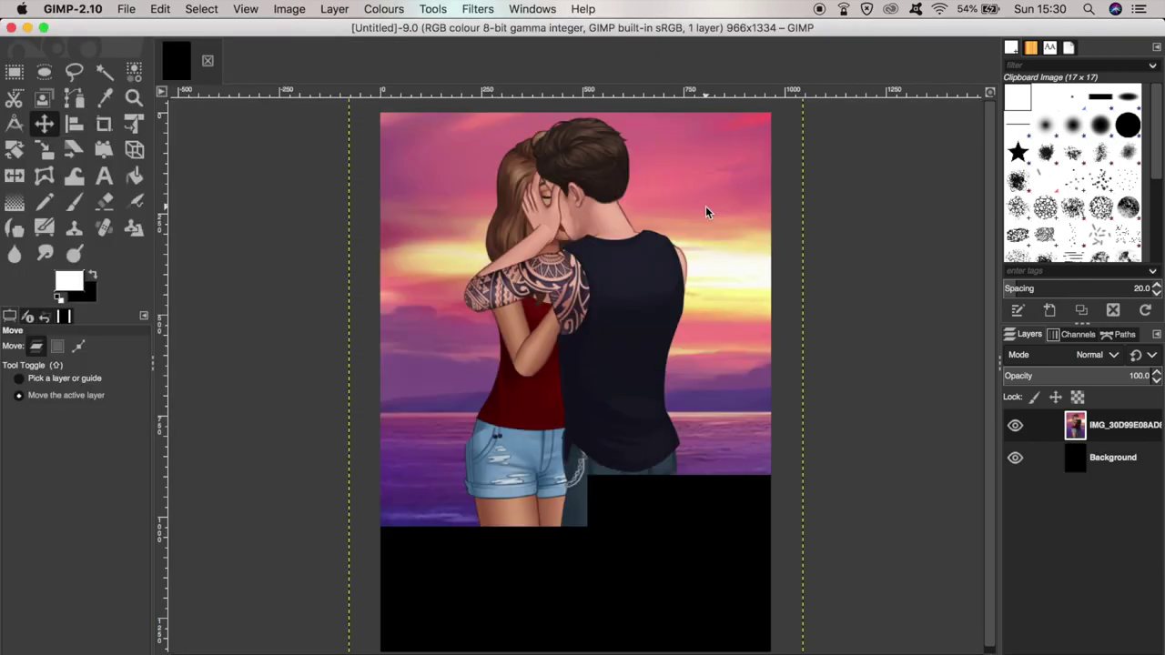
pyautogui.moveTo(669, 204)
pyautogui.mouseDown()
pyautogui.moveTo(681, 191)
pyautogui.moveTo(677, 206)
pyautogui.mouseUp()
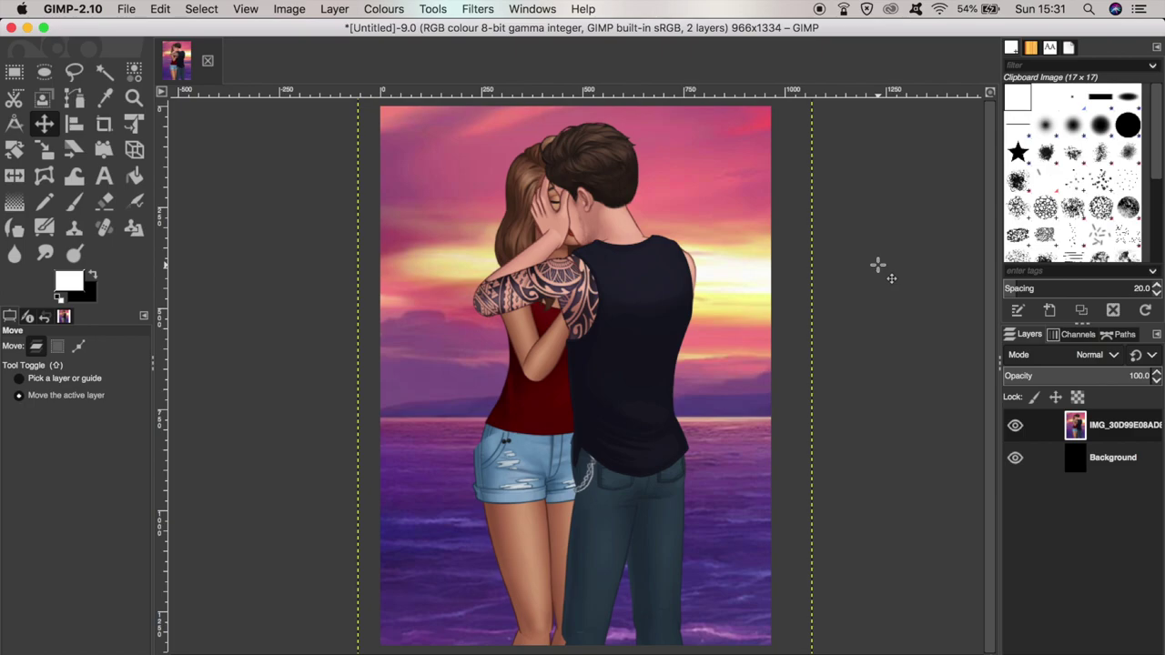
# - Add a white 'LOVE is in the AIR' text layer over the couple, then open DaFont in Chrome
pyautogui.click(105, 175)
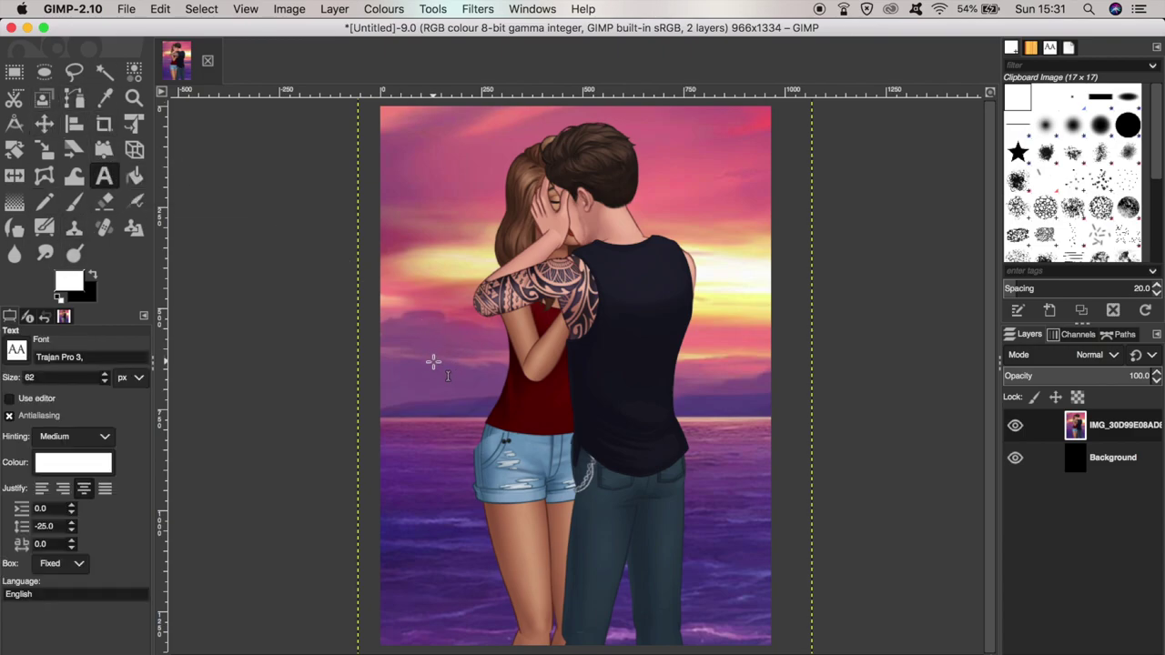
pyautogui.moveTo(441, 337); pyautogui.dragTo(714, 602)
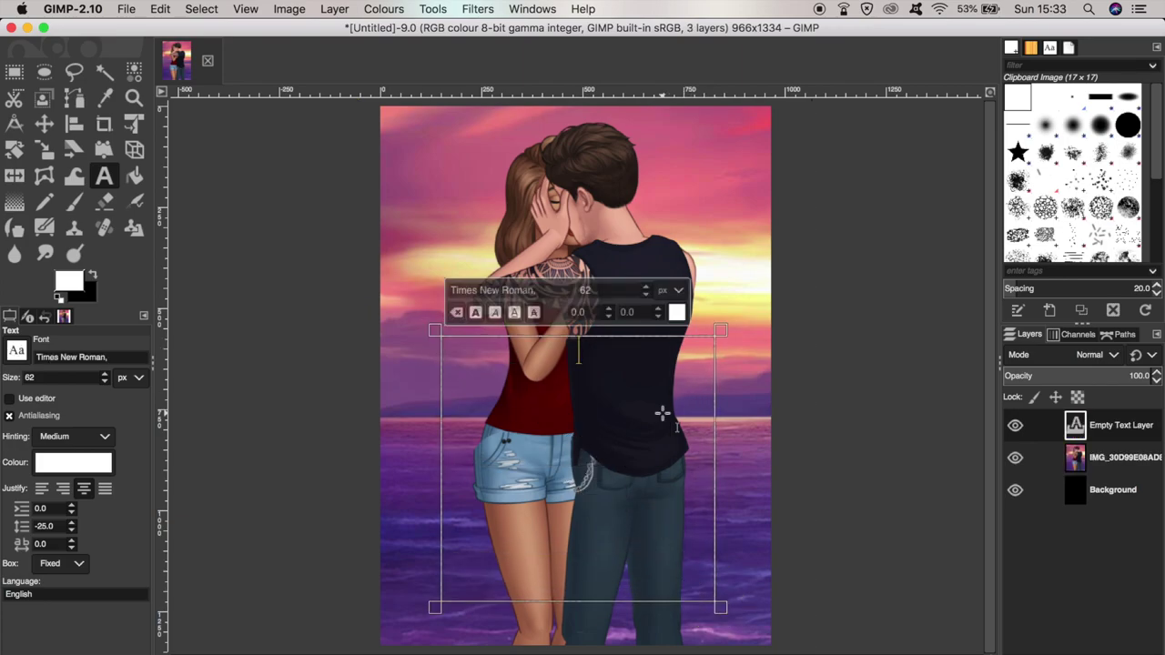
pyautogui.write('LOVE')
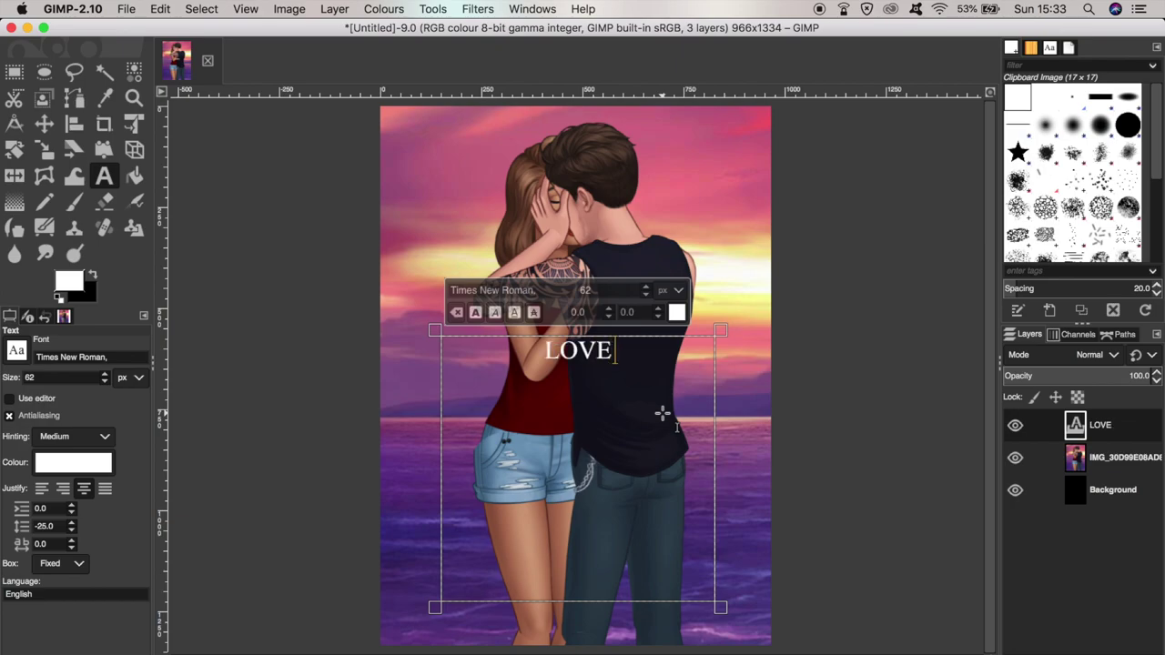
pyautogui.write(' is in the AIR')
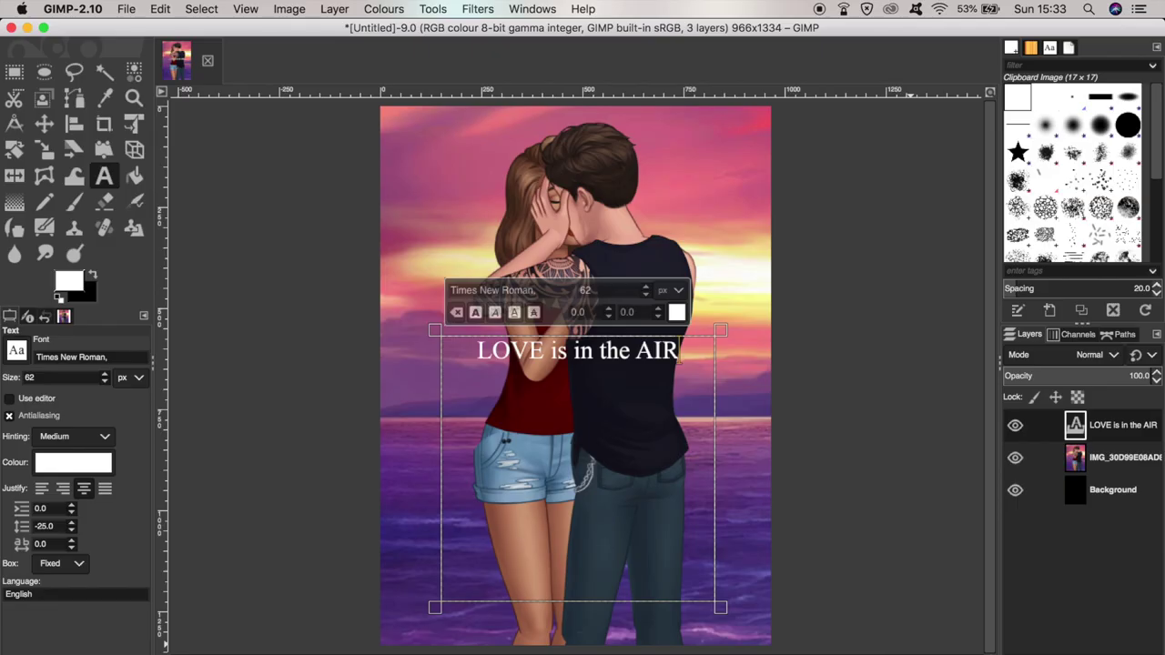
pyautogui.press('super+Tab')
pyautogui.click(364, 40)
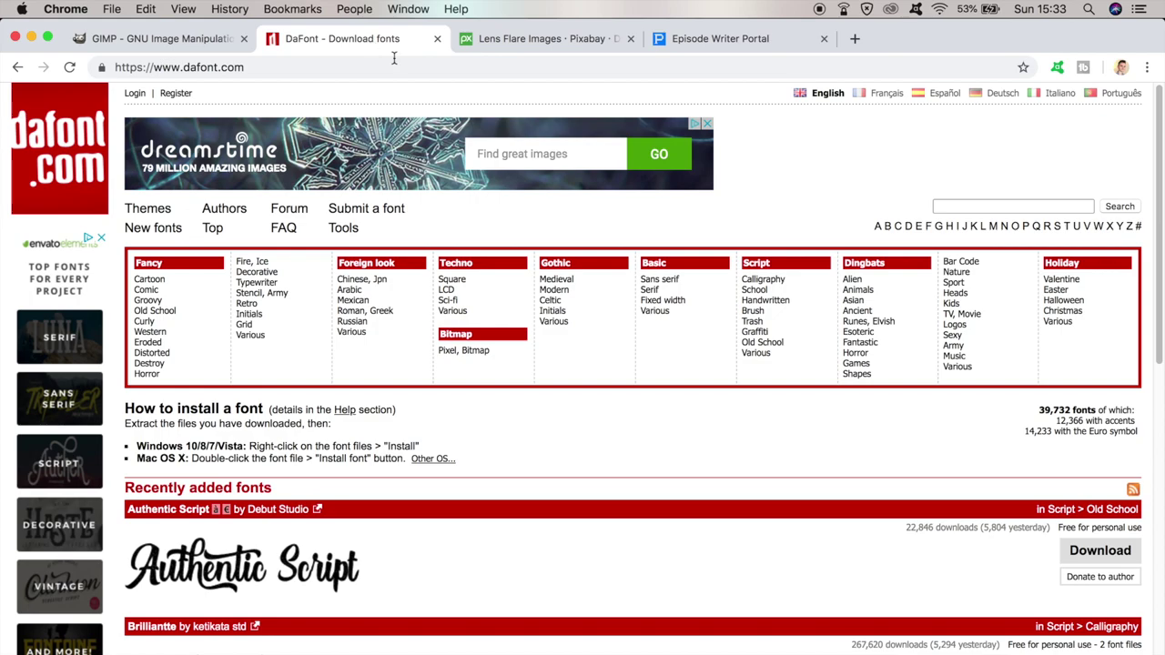
pyautogui.scroll(-3, 686, 300)
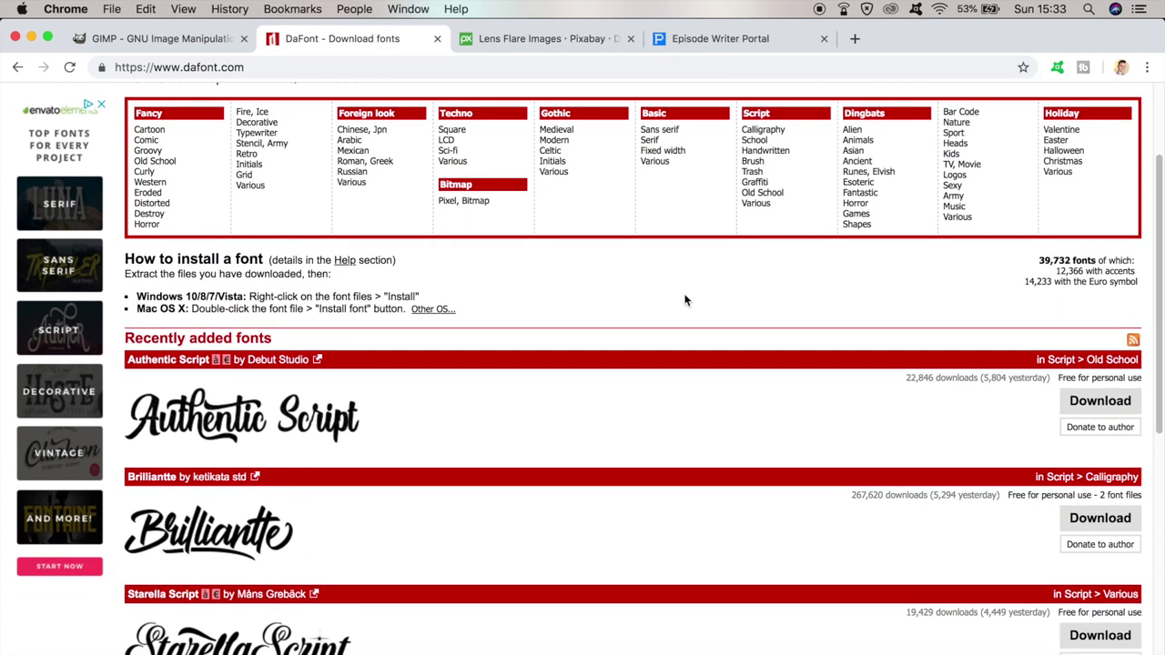
pyautogui.scroll(-3, 686, 300)
pyautogui.scroll(-3, 683, 273)
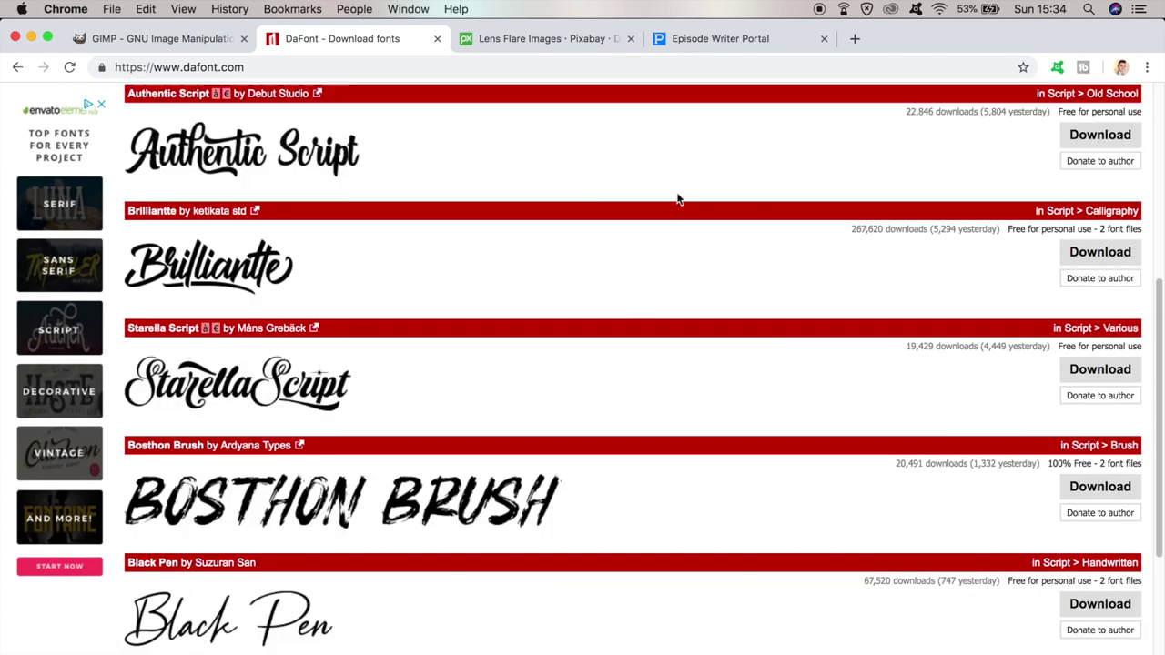
pyautogui.scroll(-2, 670, 231)
pyautogui.scroll(-2, 670, 237)
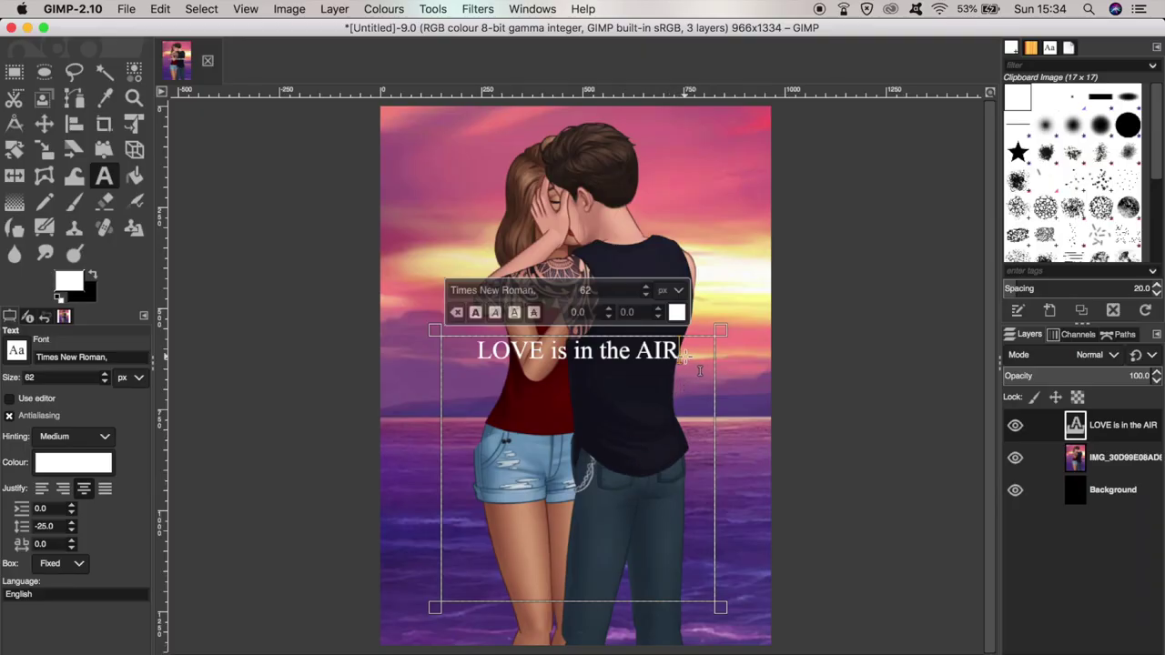
# - Set the title text's font to Roshida Valentines Italic
pyautogui.moveTo(681, 355); pyautogui.dragTo(473, 351)
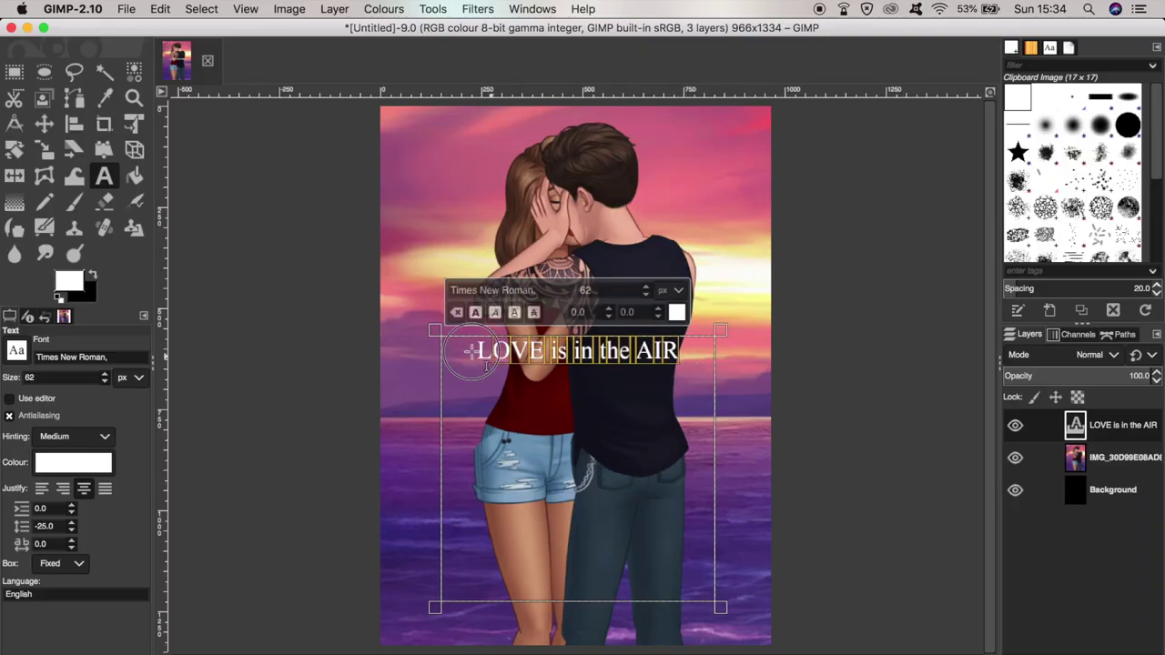
pyautogui.click(113, 357)
pyautogui.click(118, 356)
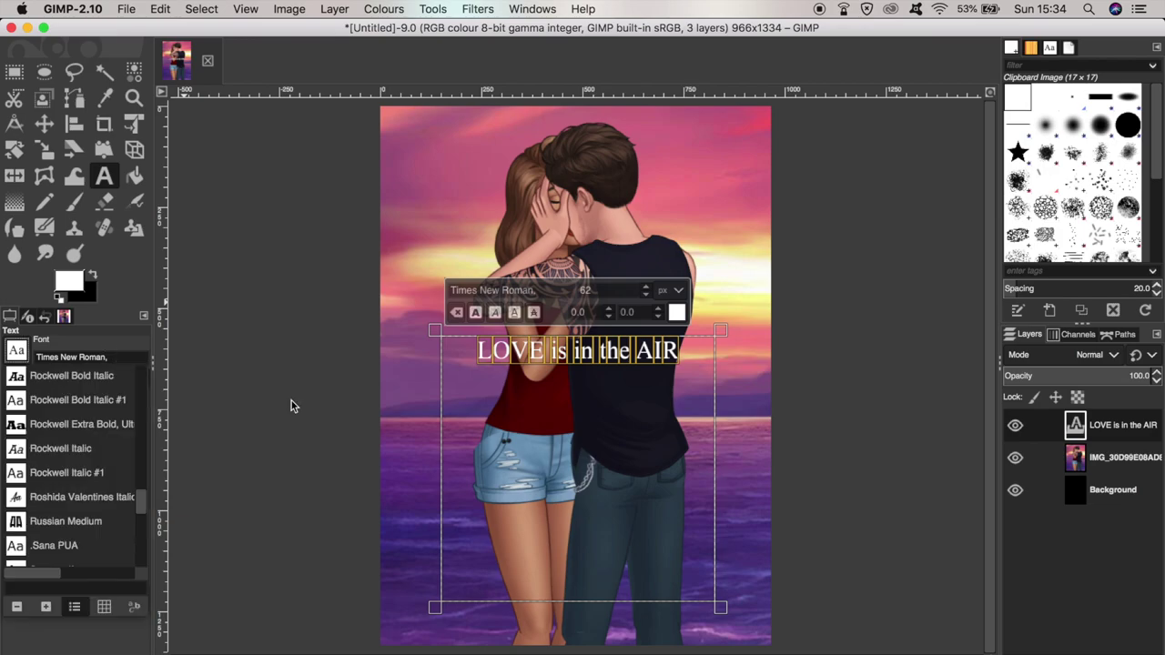
pyautogui.click(79, 504)
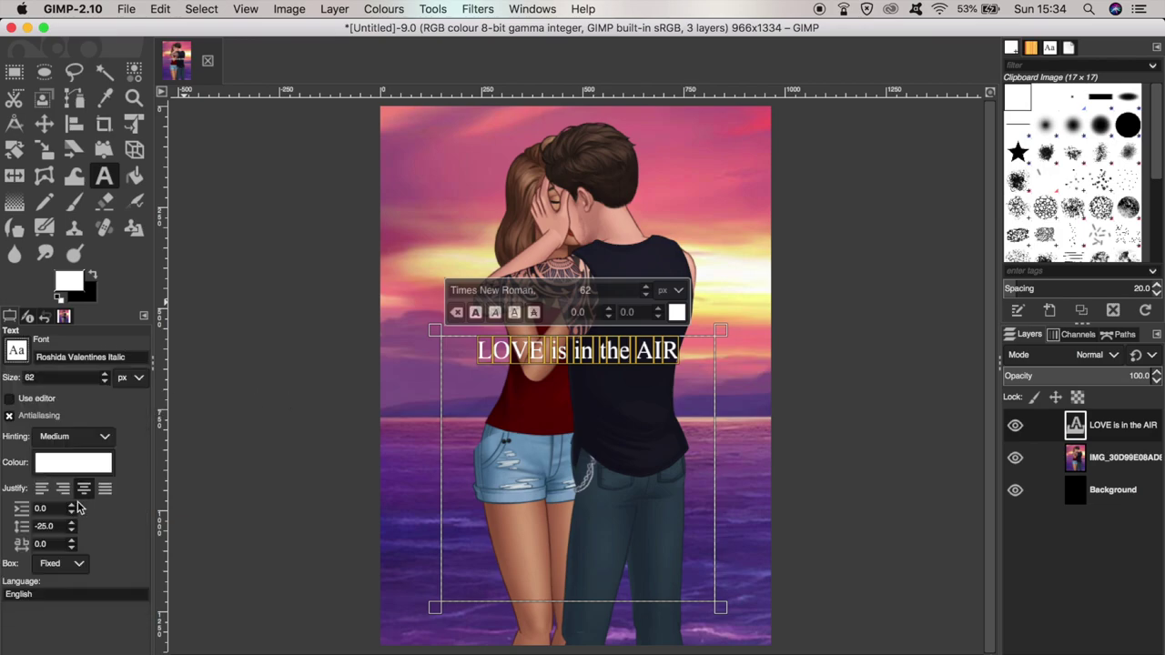
# - Enlarge the title until it spans three lines, then select the middle 'is in the' line
pyautogui.click(646, 291)
pyautogui.click(646, 291)
pyautogui.click(647, 291)
pyautogui.click(646, 291)
pyautogui.click(646, 292)
pyautogui.click(646, 291)
pyautogui.click(646, 291)
pyautogui.click(646, 291)
pyautogui.moveTo(703, 496); pyautogui.dragTo(475, 473)
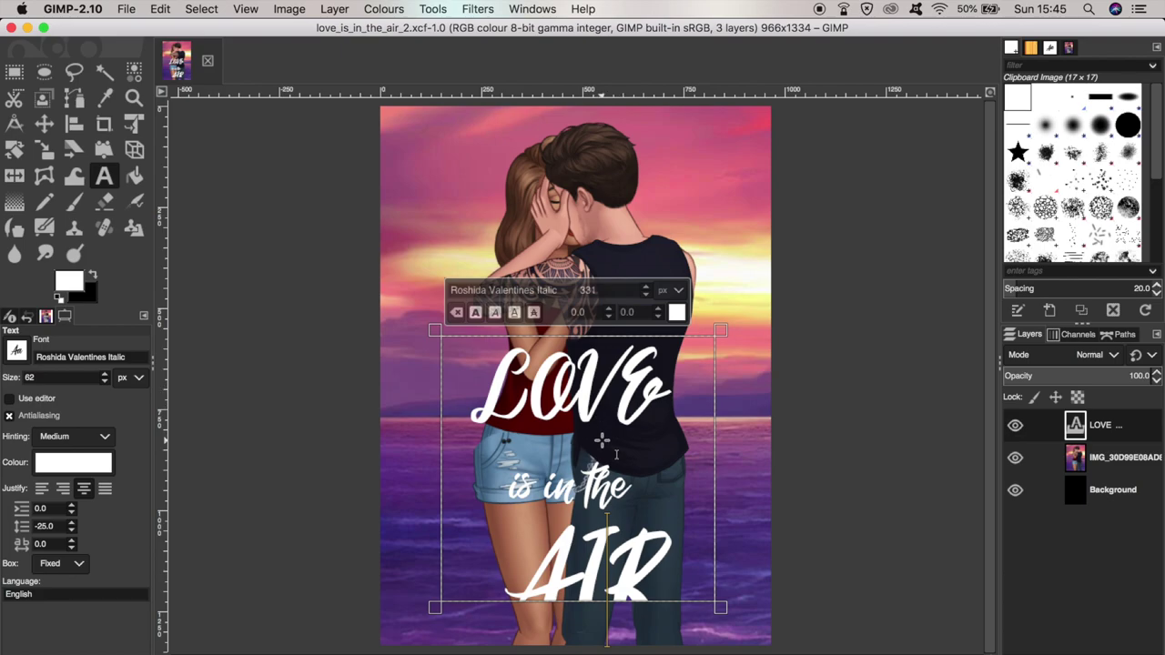
# - Retype 'AIR' as 'Air' and 'LOVE' as 'Love', with line spacing tightened to -43
pyautogui.click(635, 562)
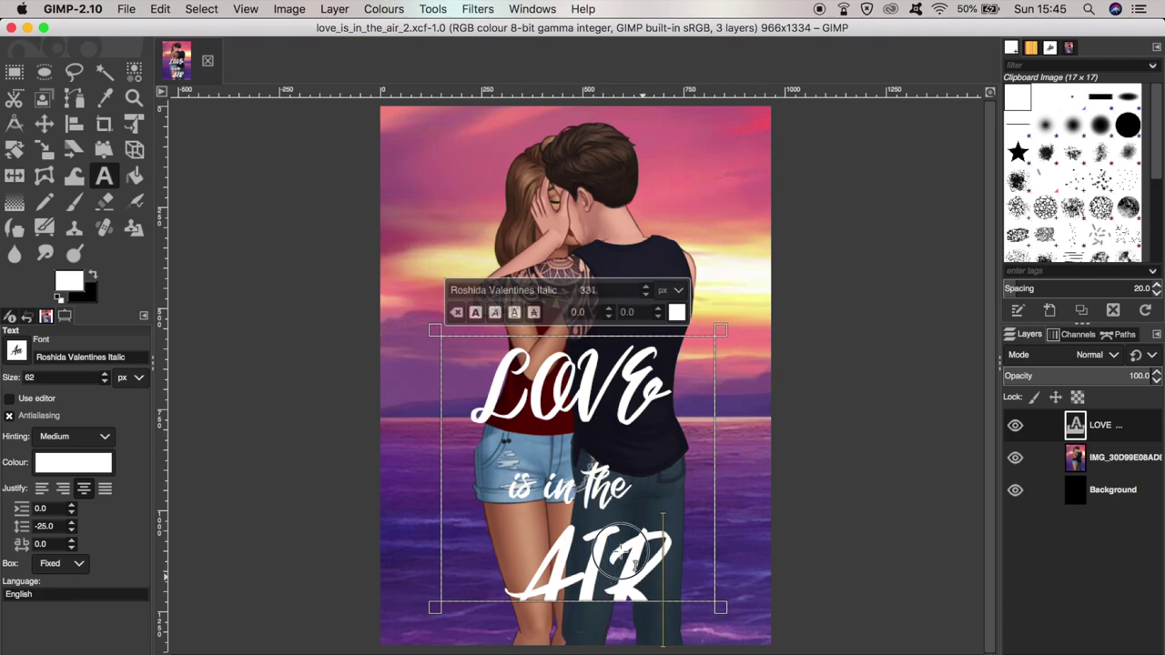
pyautogui.scroll(-6, 72, 533)
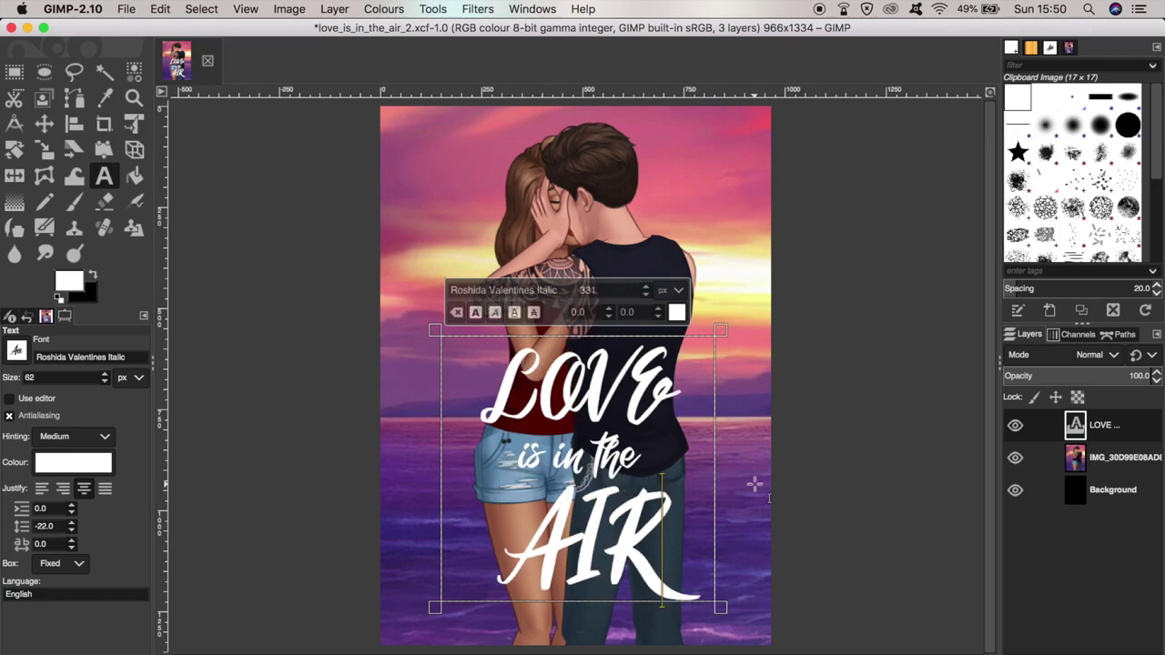
pyautogui.press('BackSpace')
pyautogui.press('BackSpace')
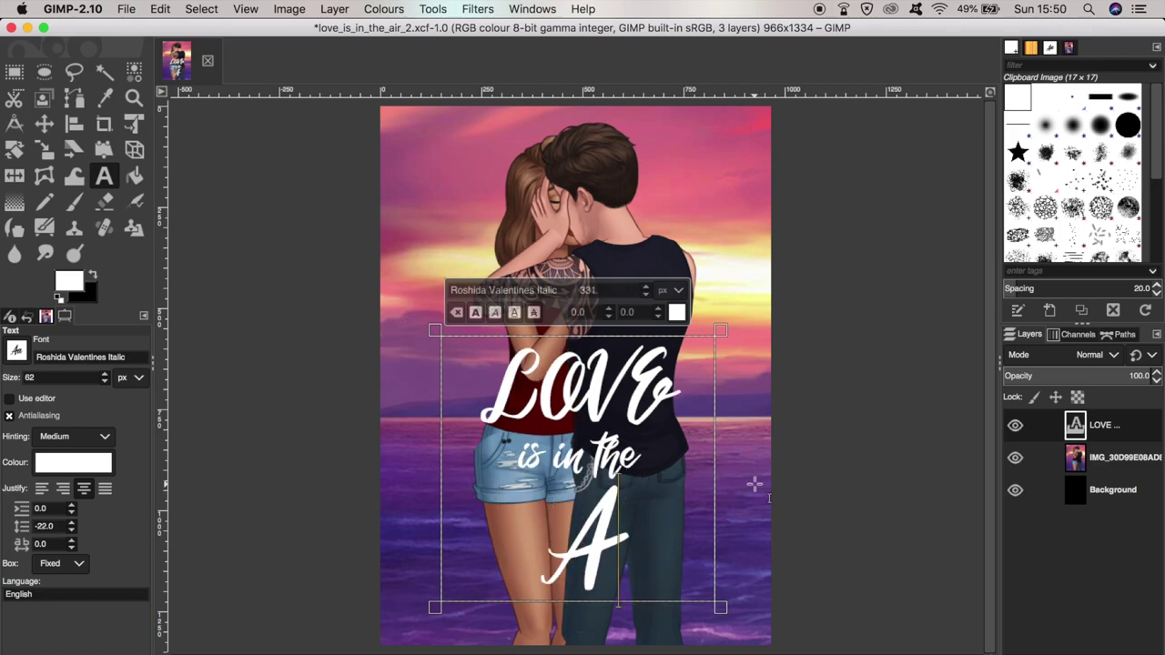
pyautogui.write('ir')
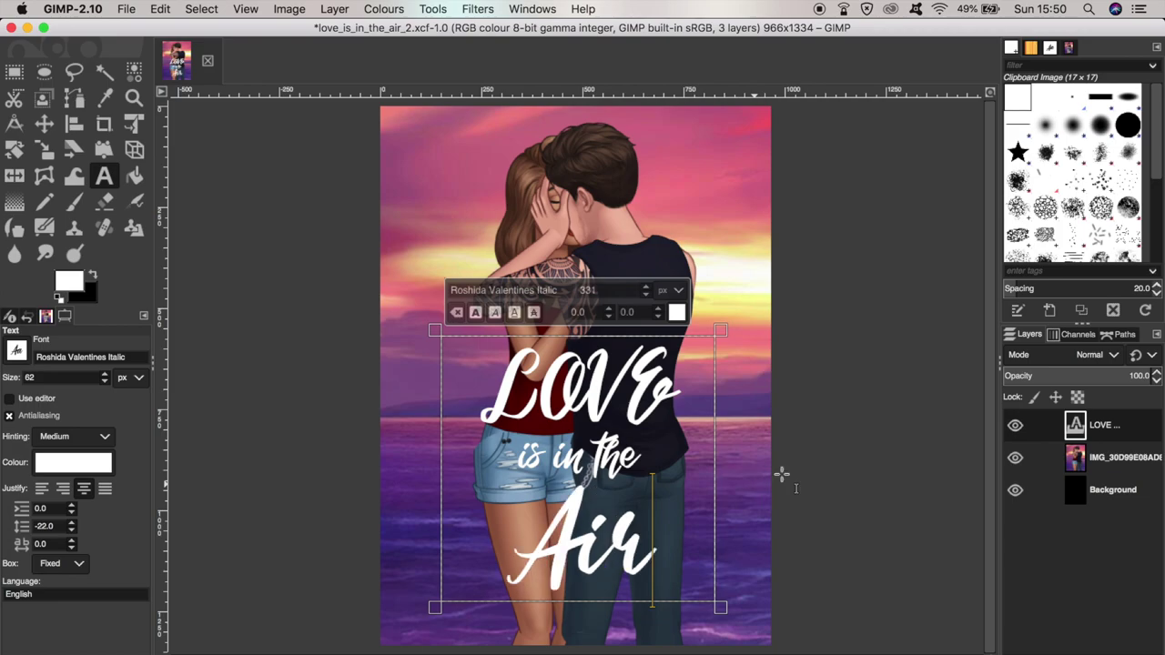
pyautogui.moveTo(688, 408); pyautogui.dragTo(561, 393)
pyautogui.write('ove')
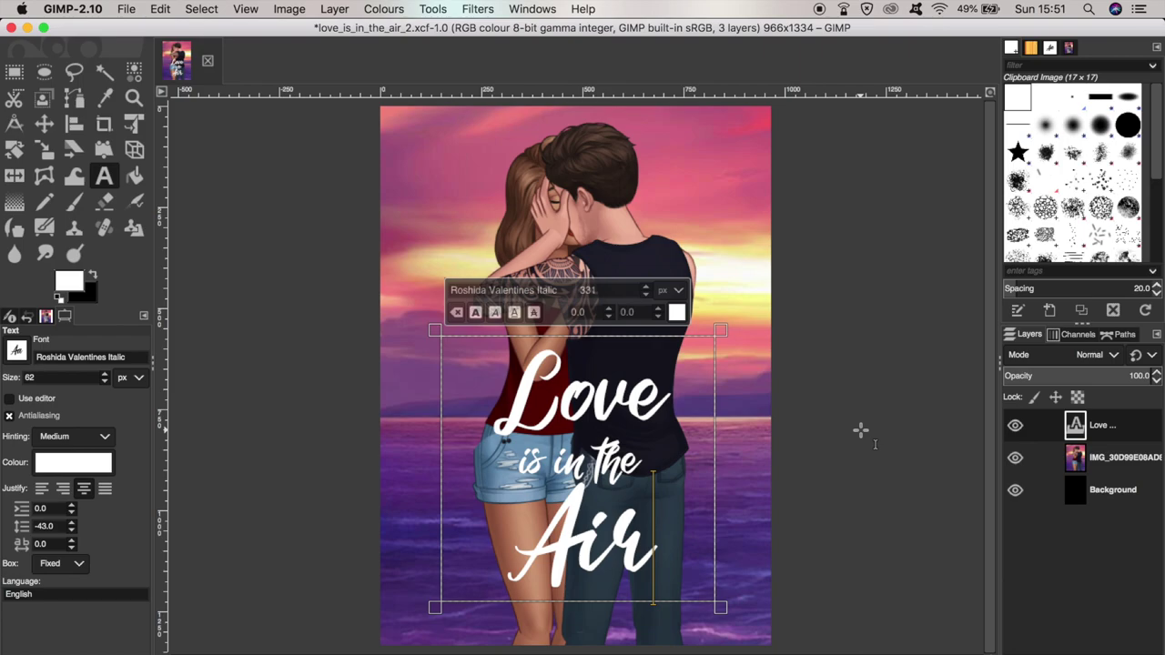
# - Apply a Drop Shadow to the title with opacity raised to about 1.1
pyautogui.click(476, 9)
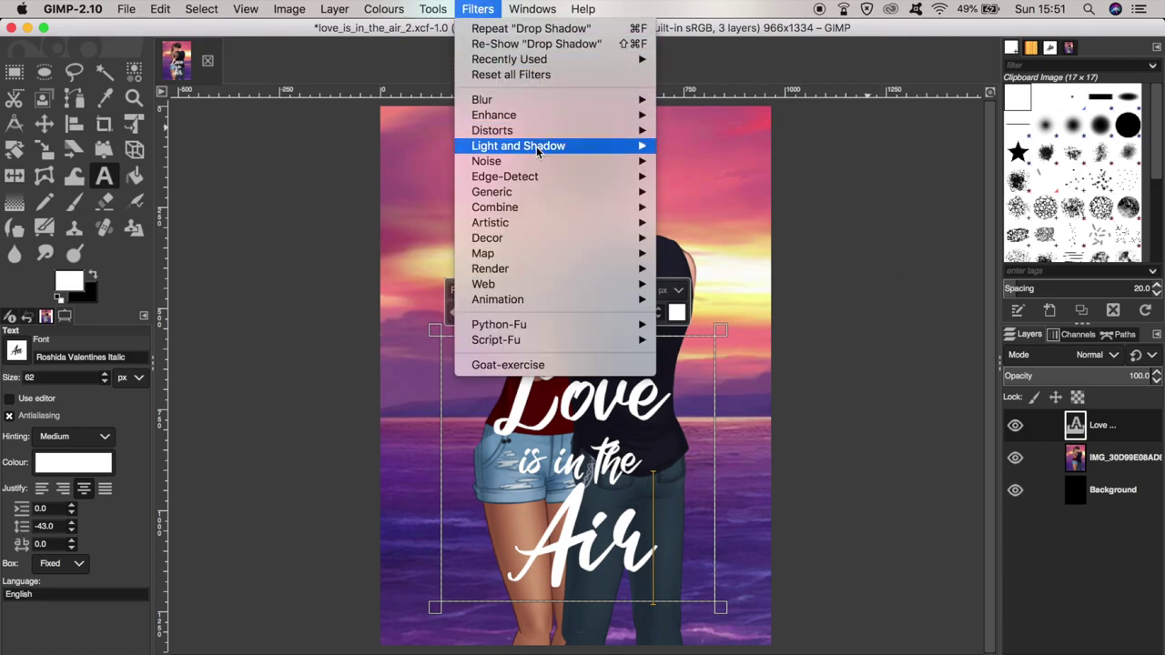
pyautogui.moveTo(591, 146)
pyautogui.click(736, 233)
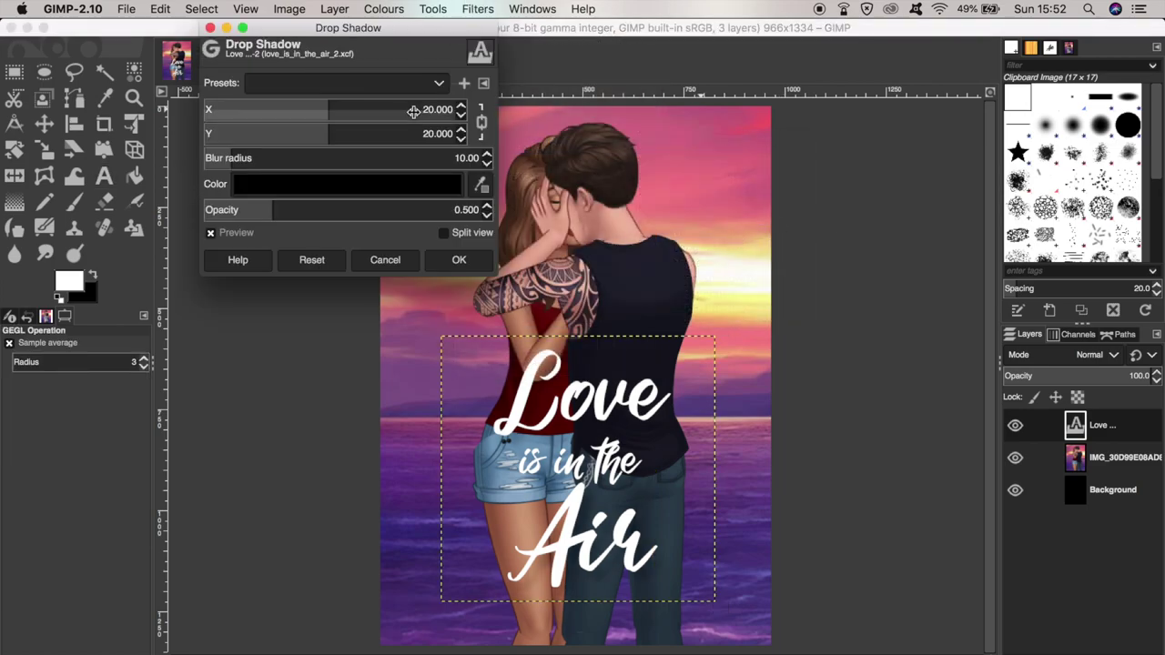
pyautogui.moveTo(262, 205); pyautogui.dragTo(356, 203)
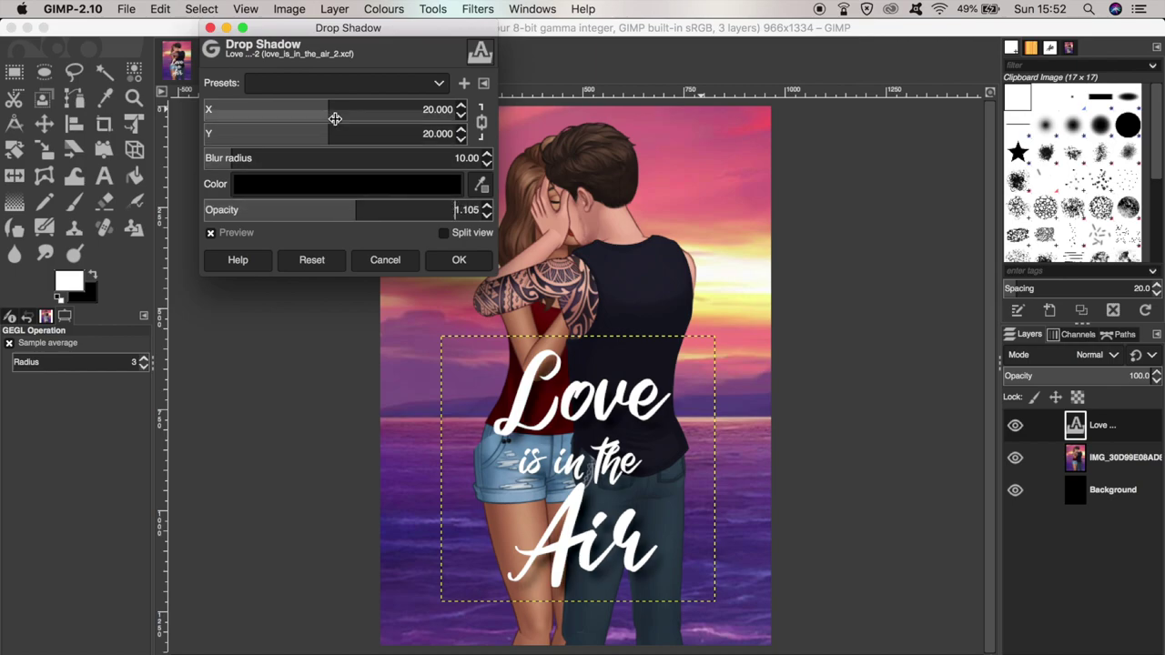
pyautogui.press('Return')
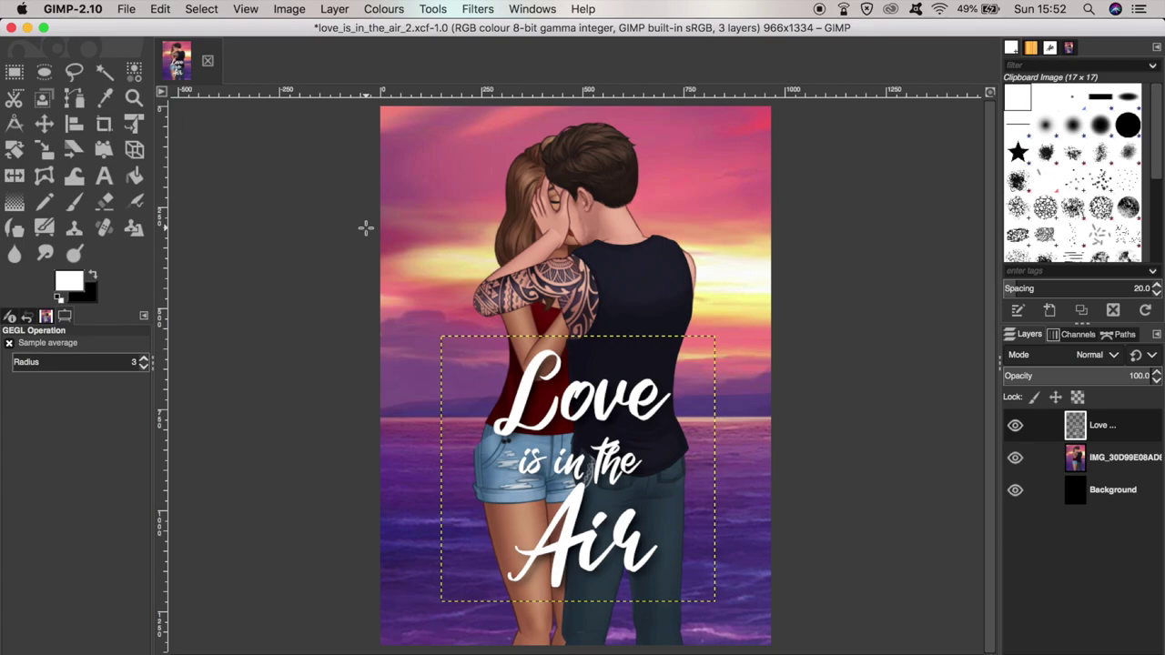
pyautogui.click(15, 152)
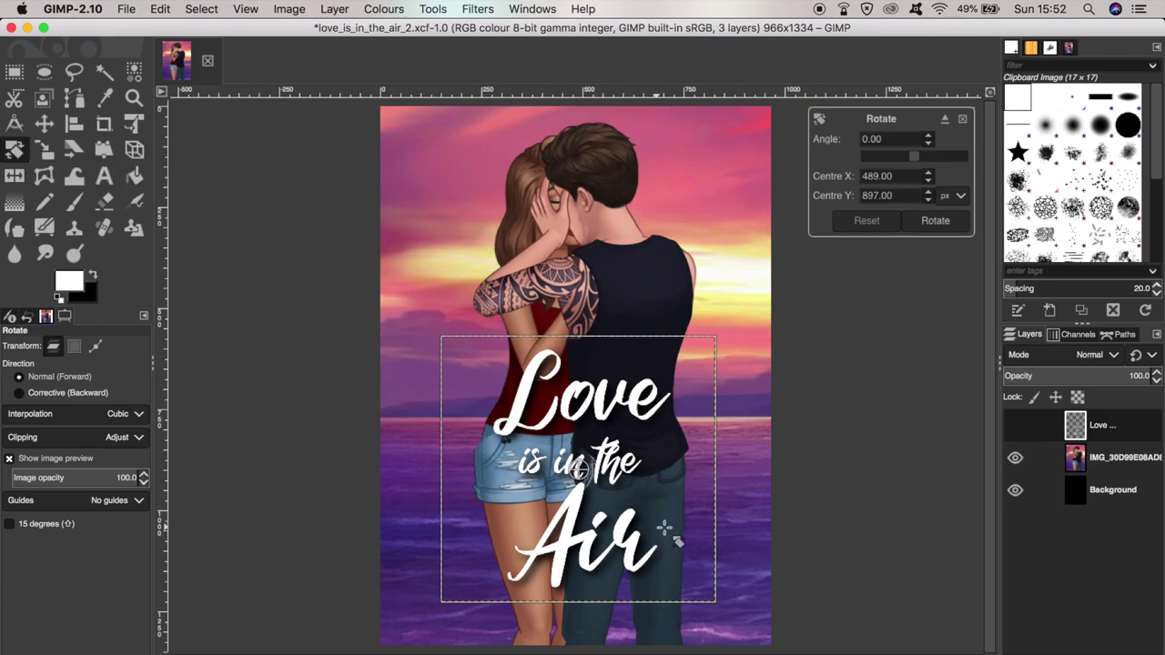
# - Rotate the title about -4° anticlockwise and move it roughly 43 px higher
pyautogui.moveTo(697, 538); pyautogui.dragTo(697, 533)
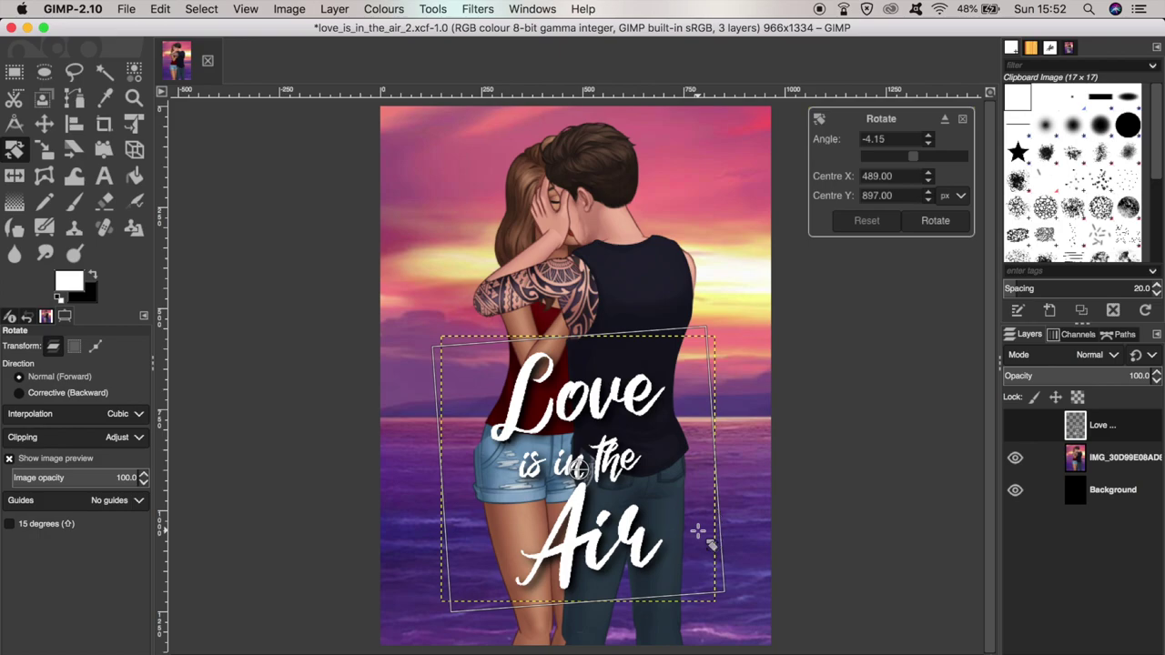
pyautogui.press('m')
pyautogui.moveTo(578, 464); pyautogui.dragTo(619, 460)
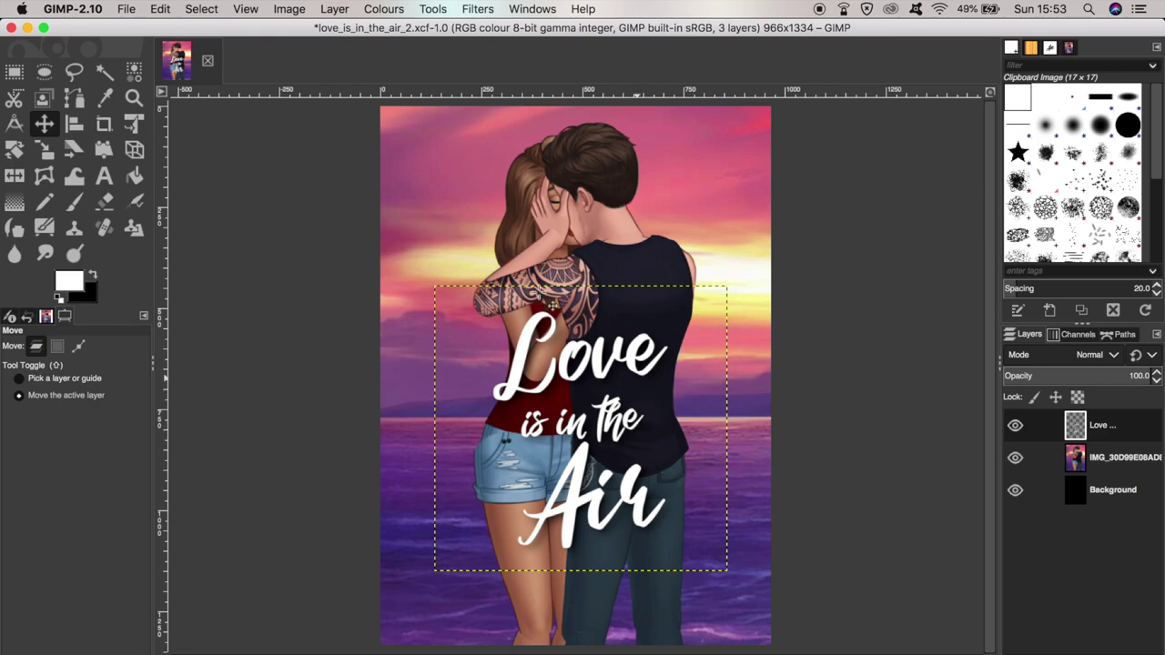
# - Add a 'by' plus author's-name byline text layer below the title, with 'by' shrunk
pyautogui.click(104, 176)
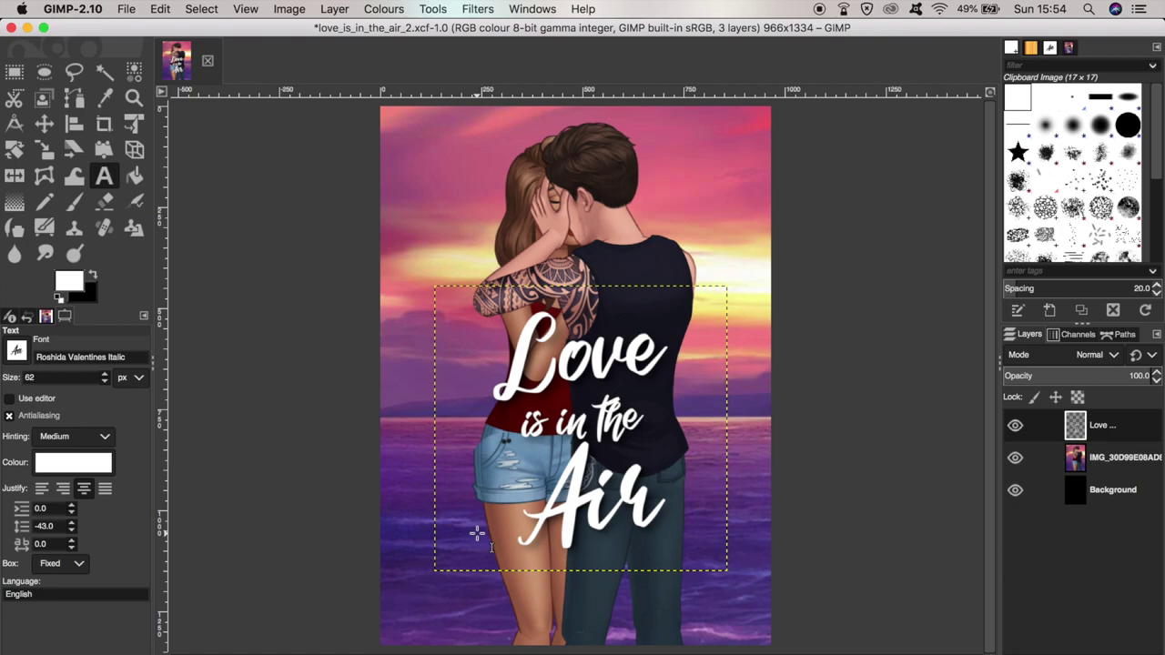
pyautogui.moveTo(432, 576); pyautogui.dragTo(728, 627)
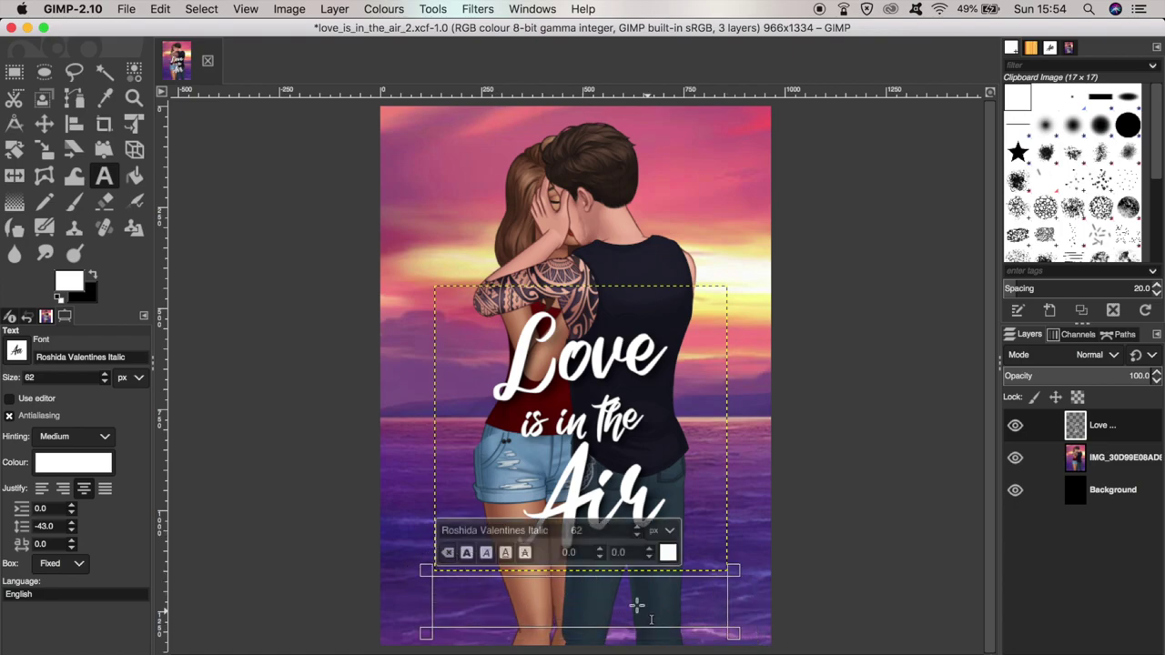
pyautogui.write('by')
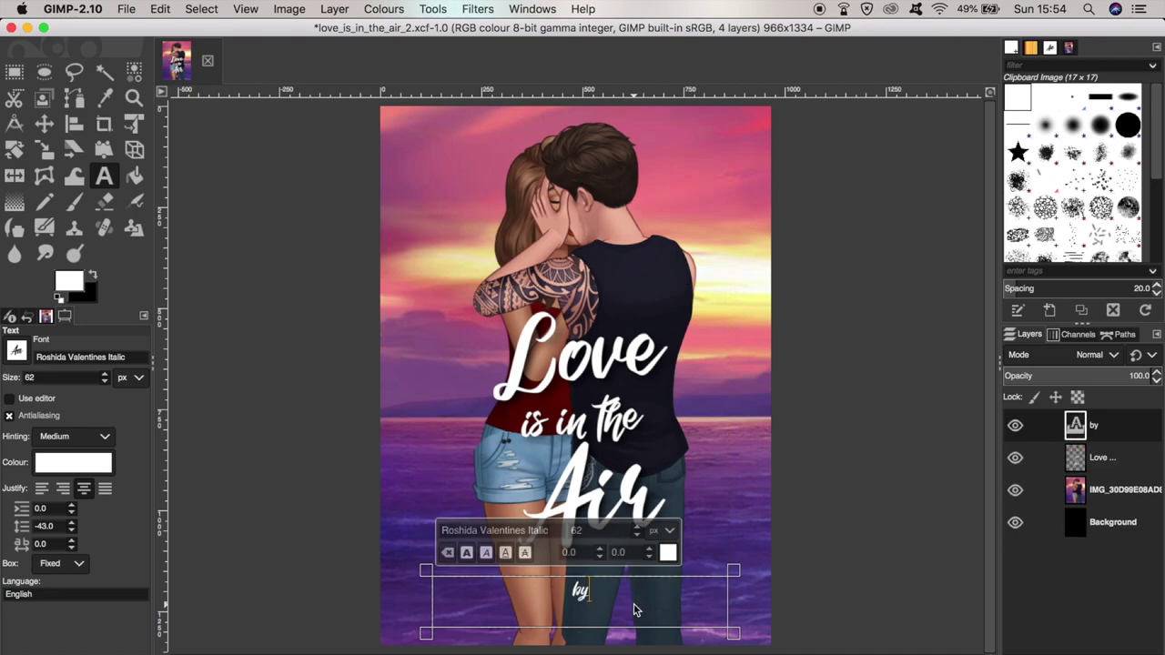
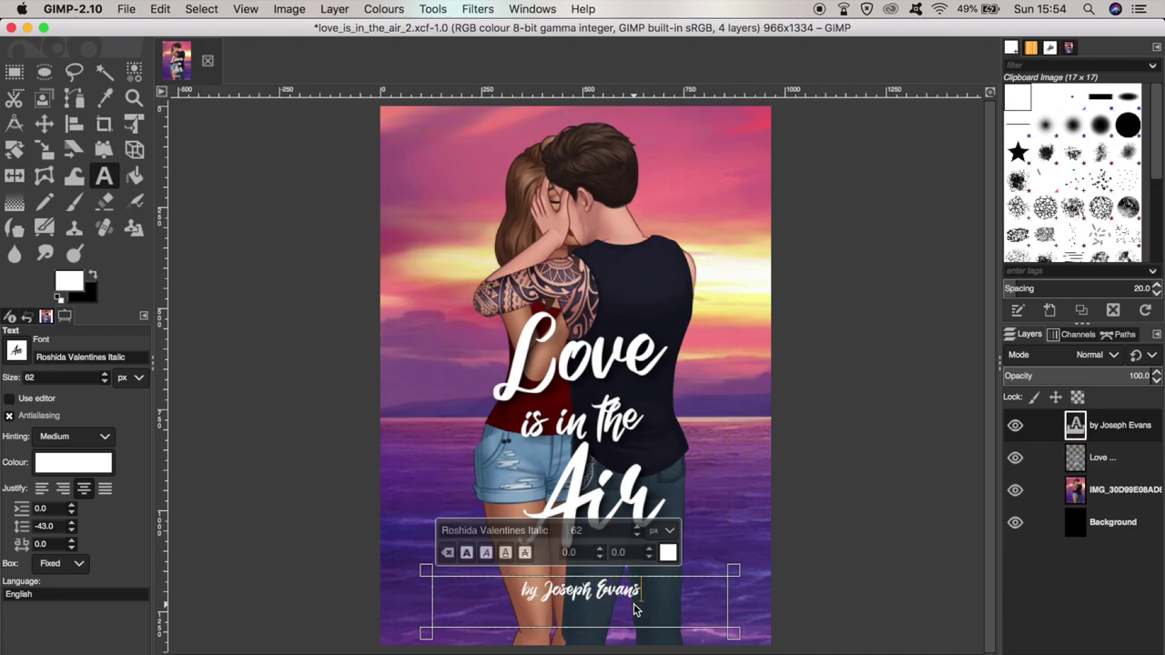
pyautogui.hotkey('ctrl', 'a')
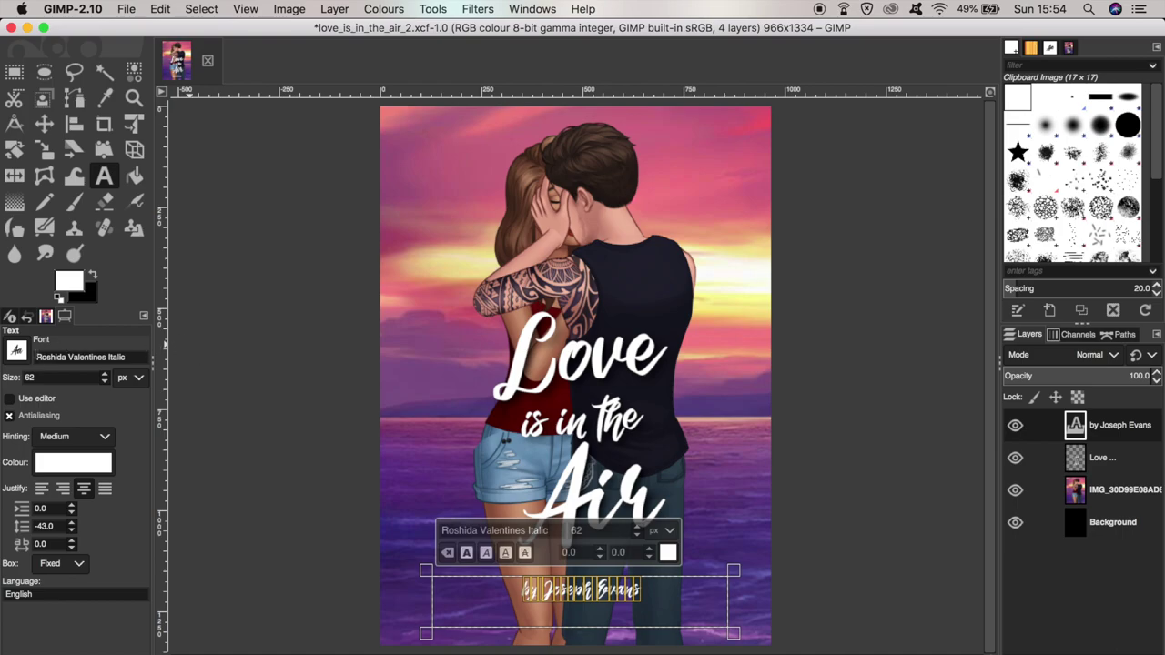
pyautogui.scroll(-5, 17, 356)
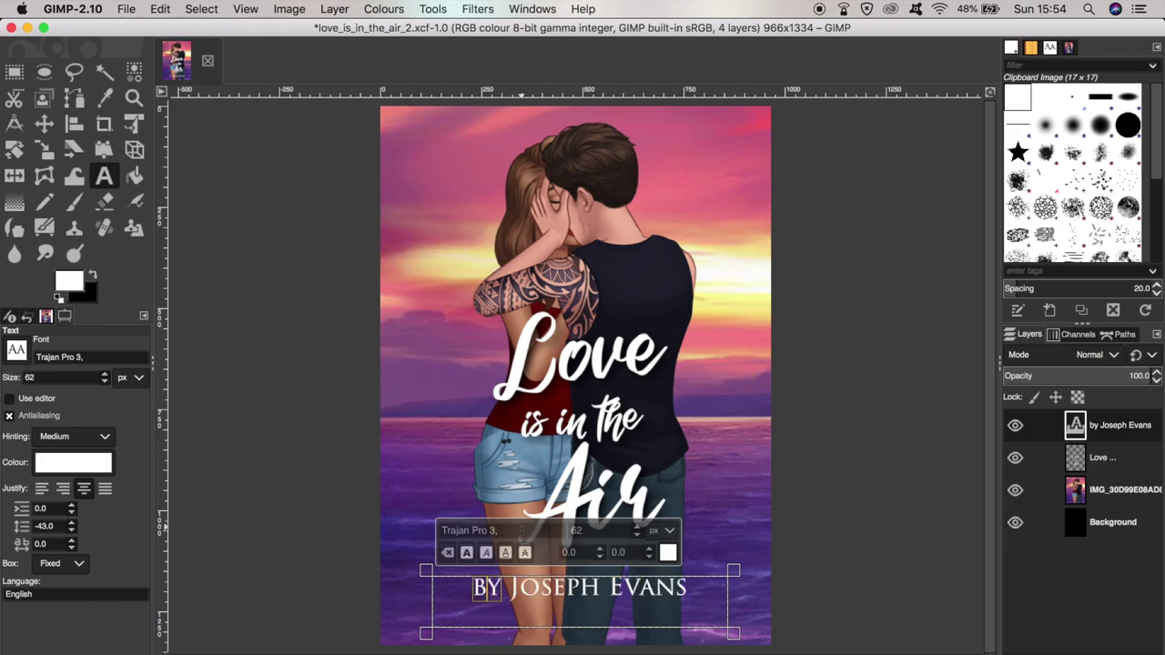
pyautogui.click(640, 538)
pyautogui.press('m')
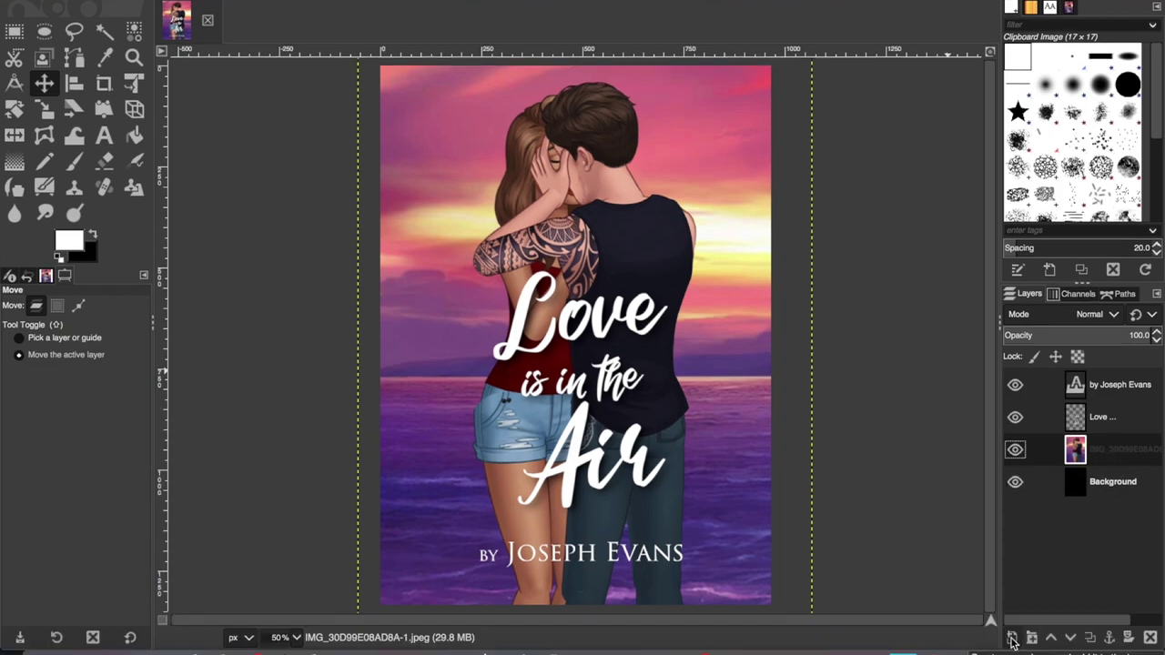
# - Add a new layer filled with the black background colour above the photo
pyautogui.click(1012, 638)
pyautogui.click(995, 589)
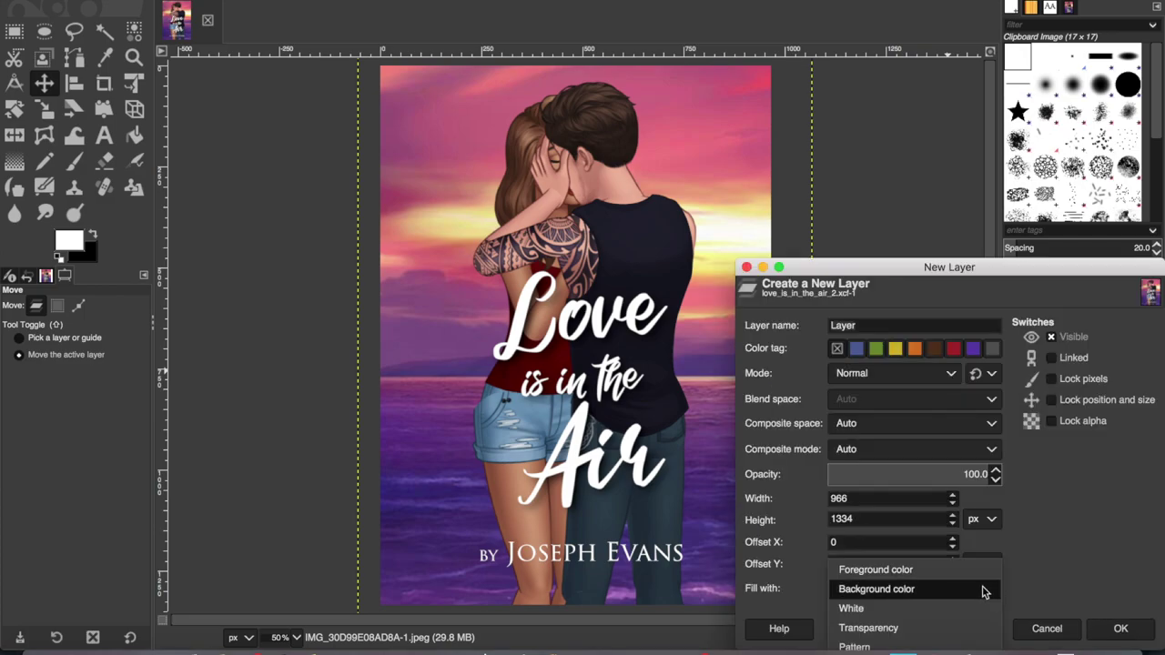
pyautogui.click(907, 590)
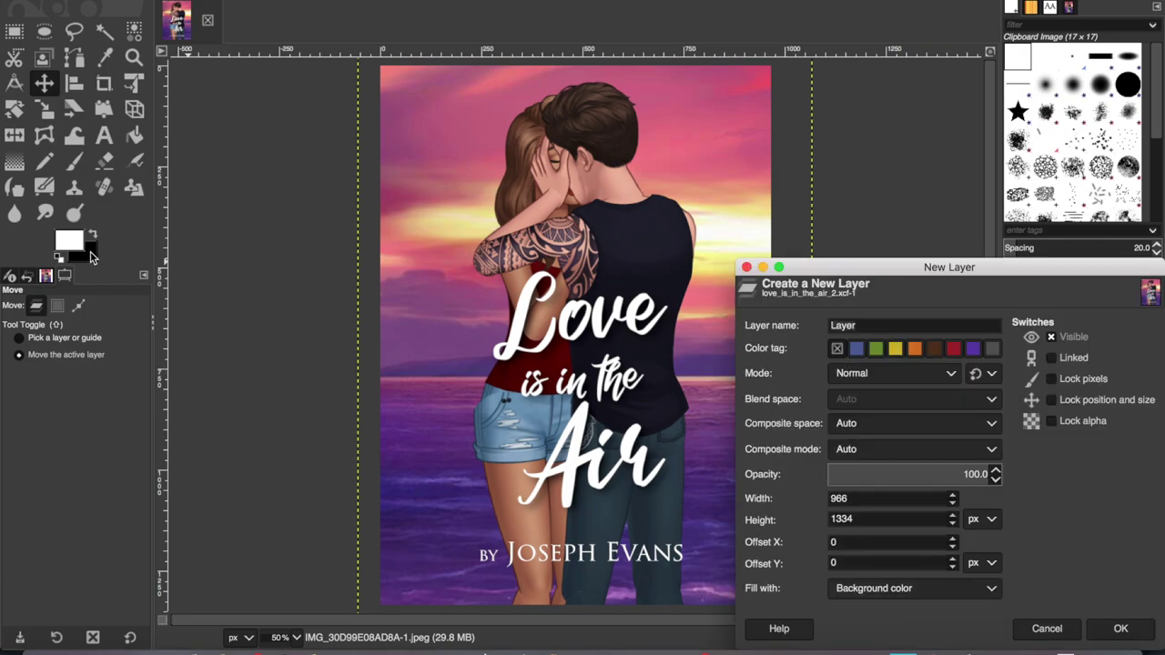
pyautogui.click(1121, 628)
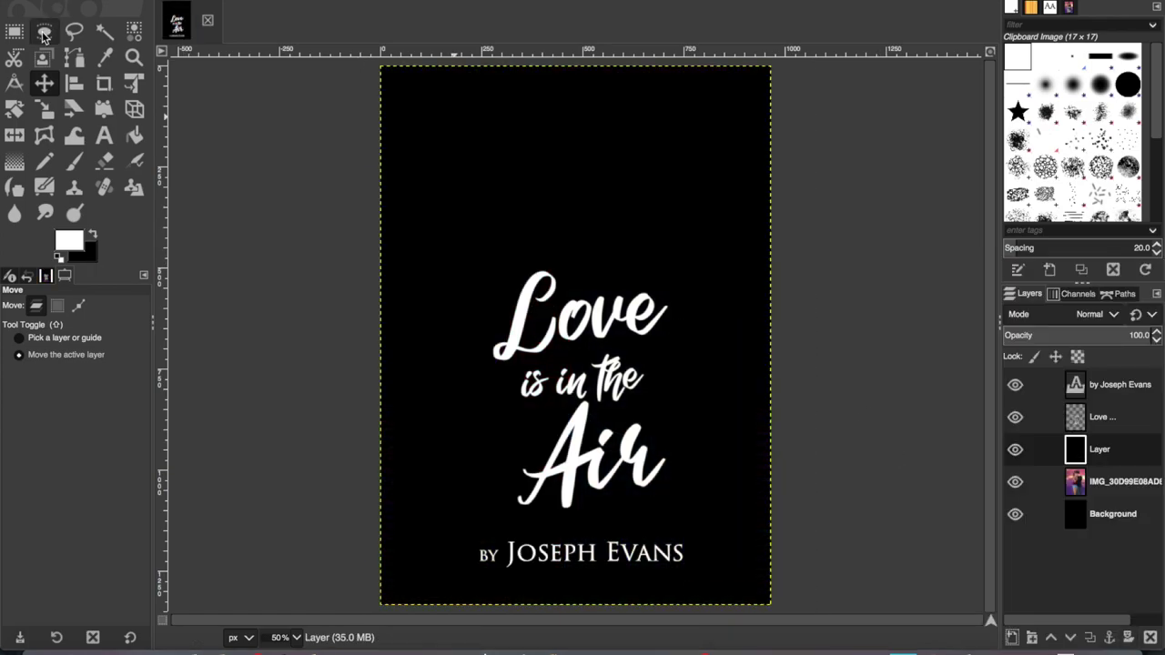
# - Draw a tall elliptical selection over the middle of the cover
pyautogui.click(43, 31)
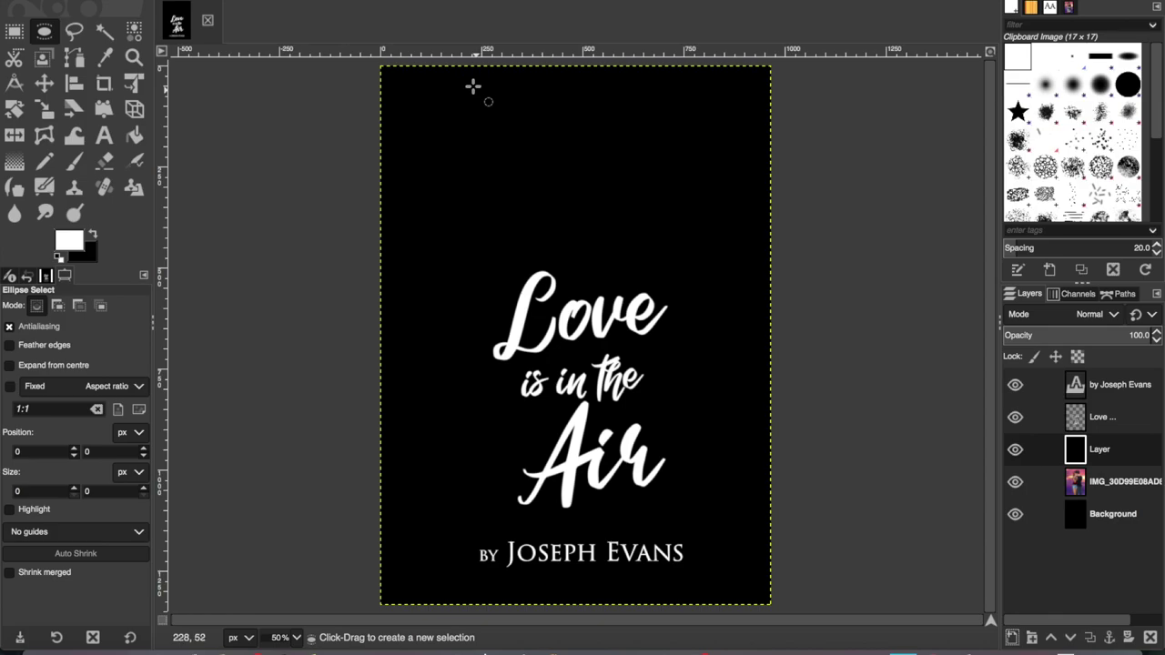
pyautogui.moveTo(483, 77); pyautogui.dragTo(685, 592)
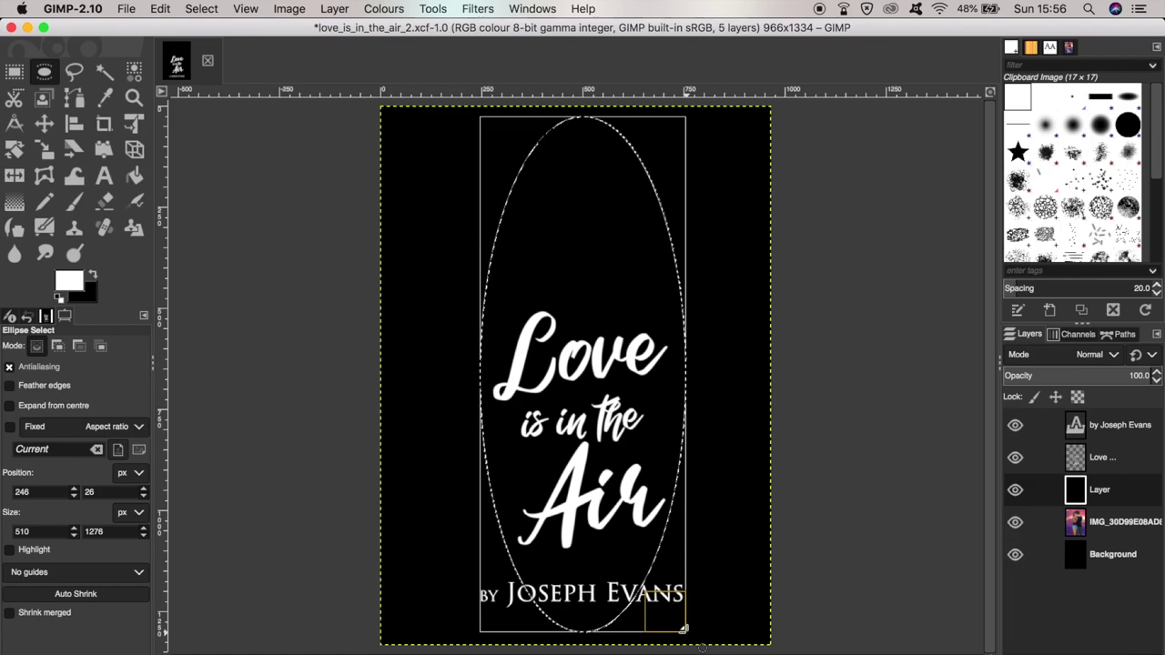
pyautogui.click(201, 9)
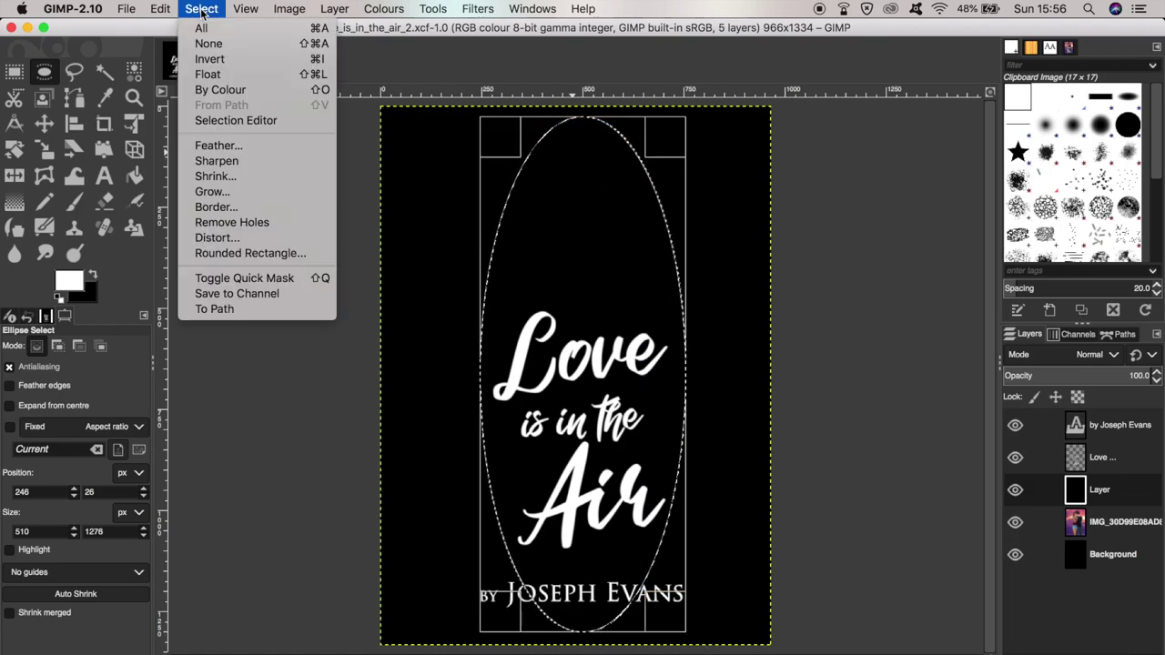
# - Feather the ellipse selection by 300 px and clear it from the black layer
pyautogui.click(251, 146)
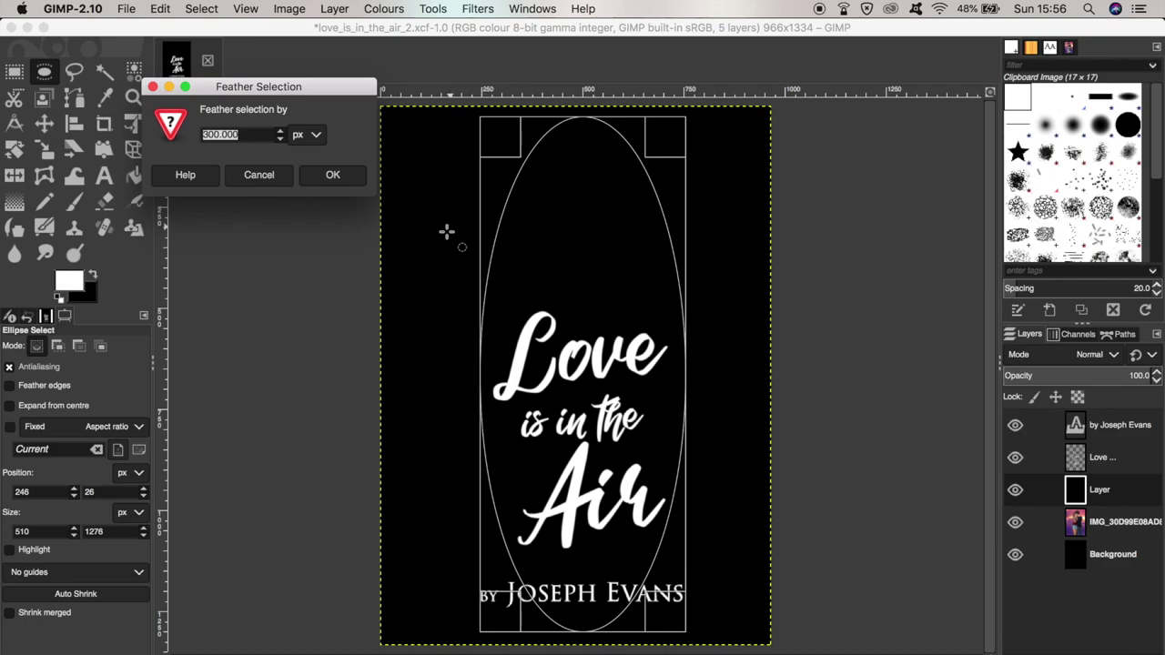
pyautogui.click(337, 181)
pyautogui.click(161, 9)
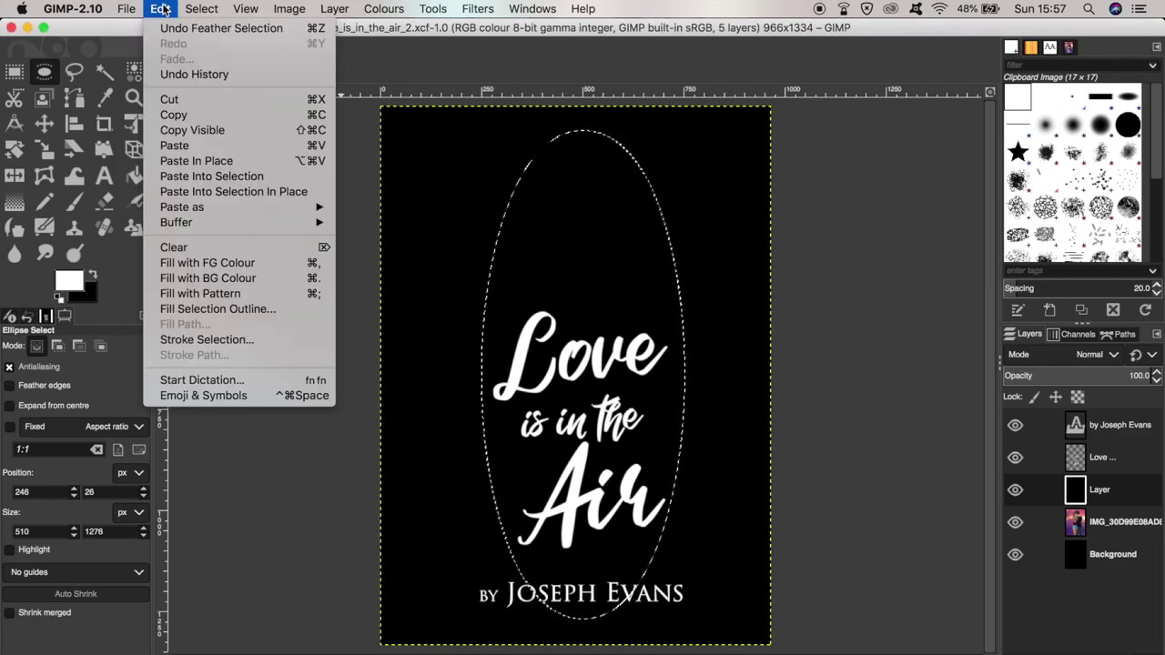
pyautogui.click(207, 247)
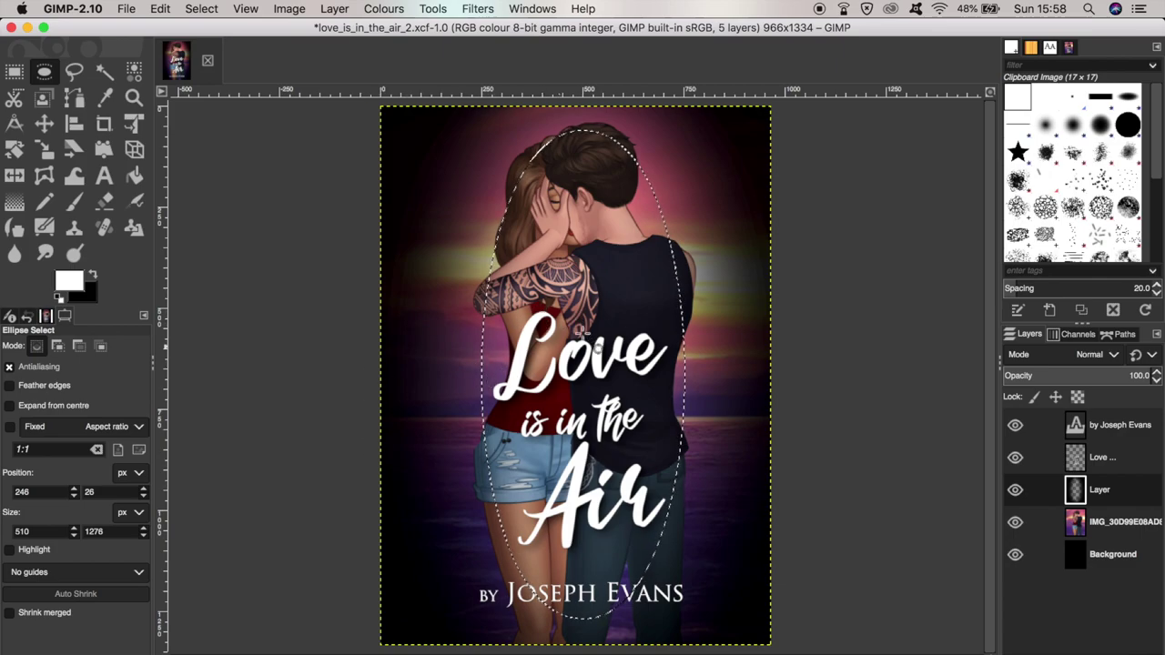
# - Set the dark edge layer to 92 opacity in Soft light mode, then deselect the ellipse
pyautogui.click(1156, 380)
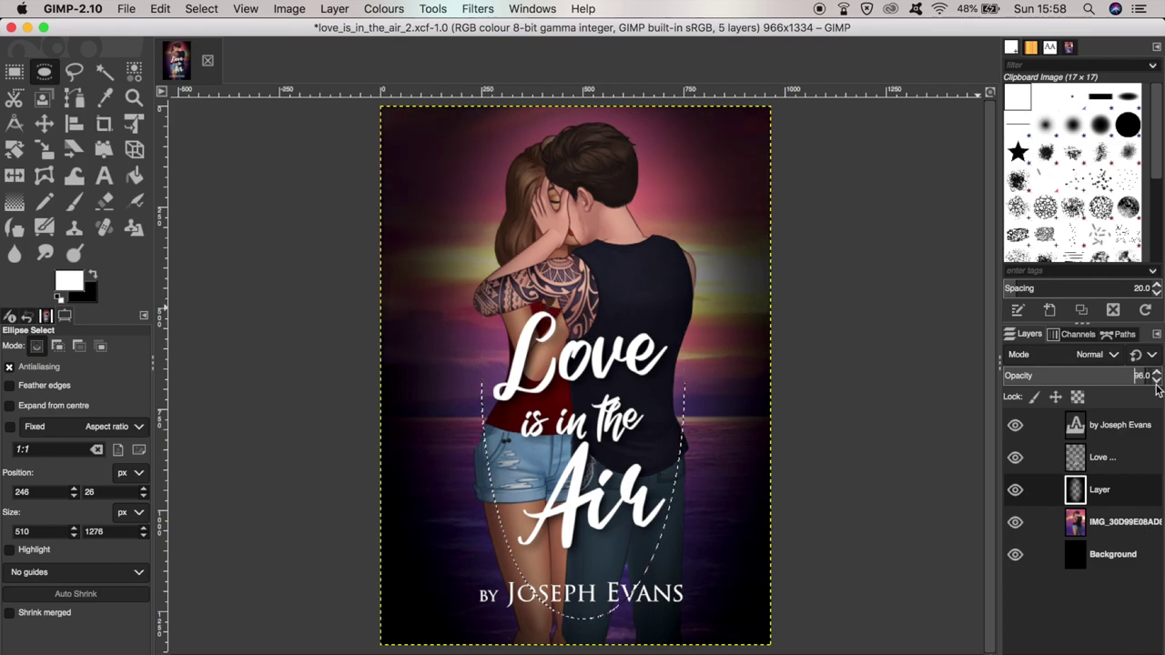
pyautogui.click(1156, 379)
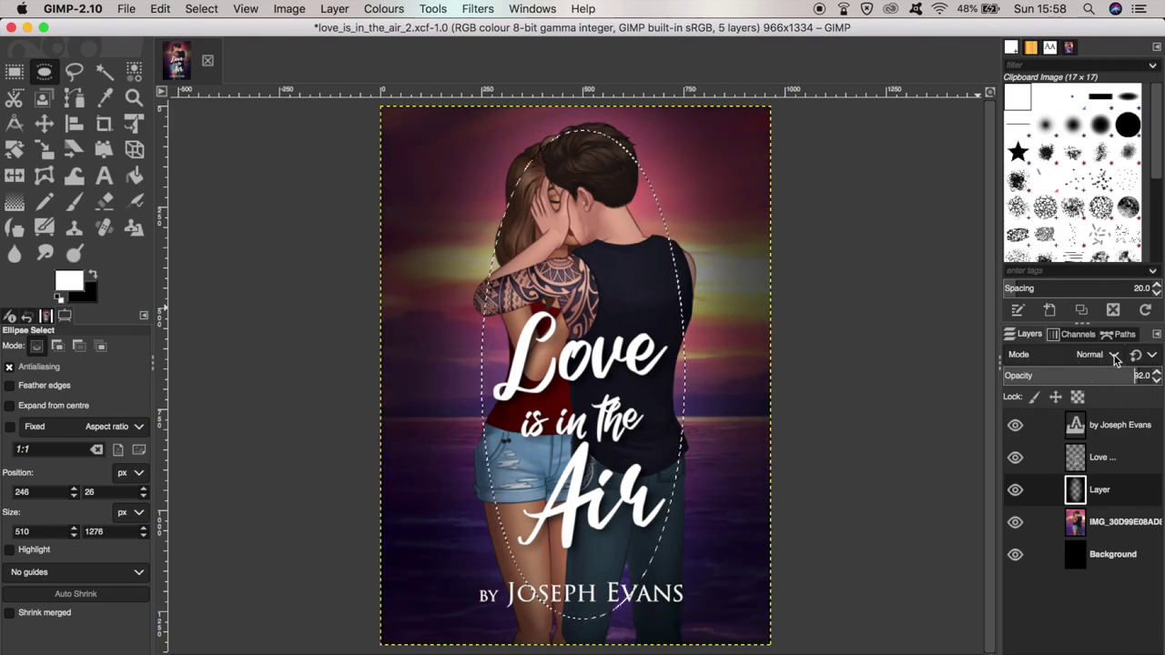
pyautogui.click(1115, 355)
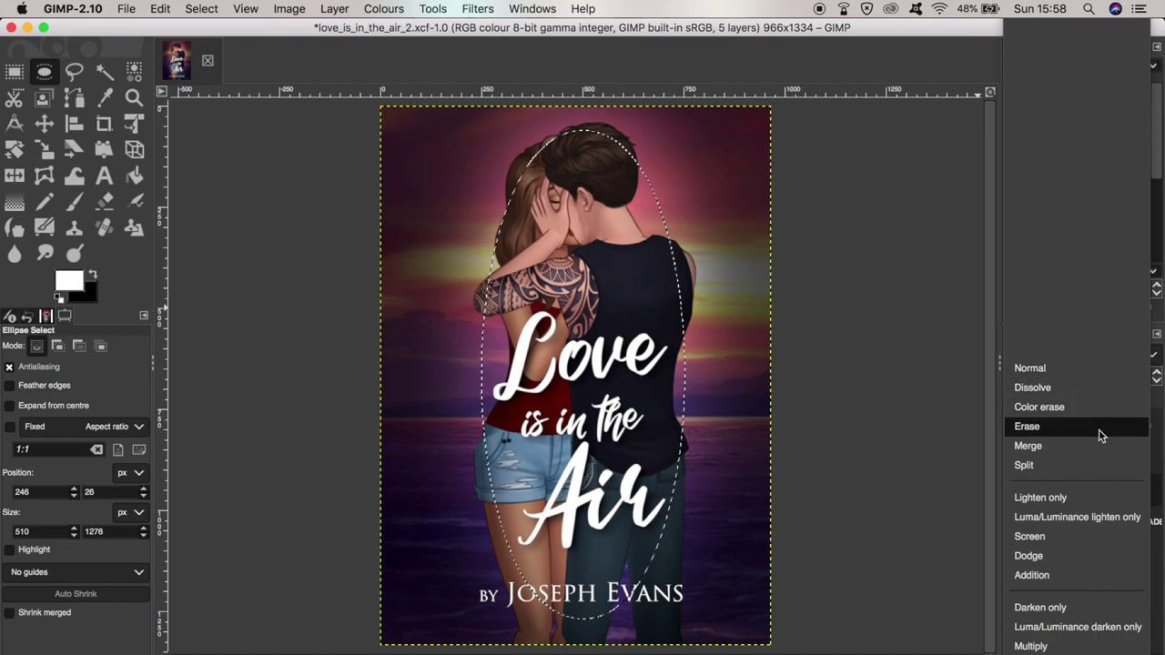
pyautogui.scroll(-5, 1092, 476)
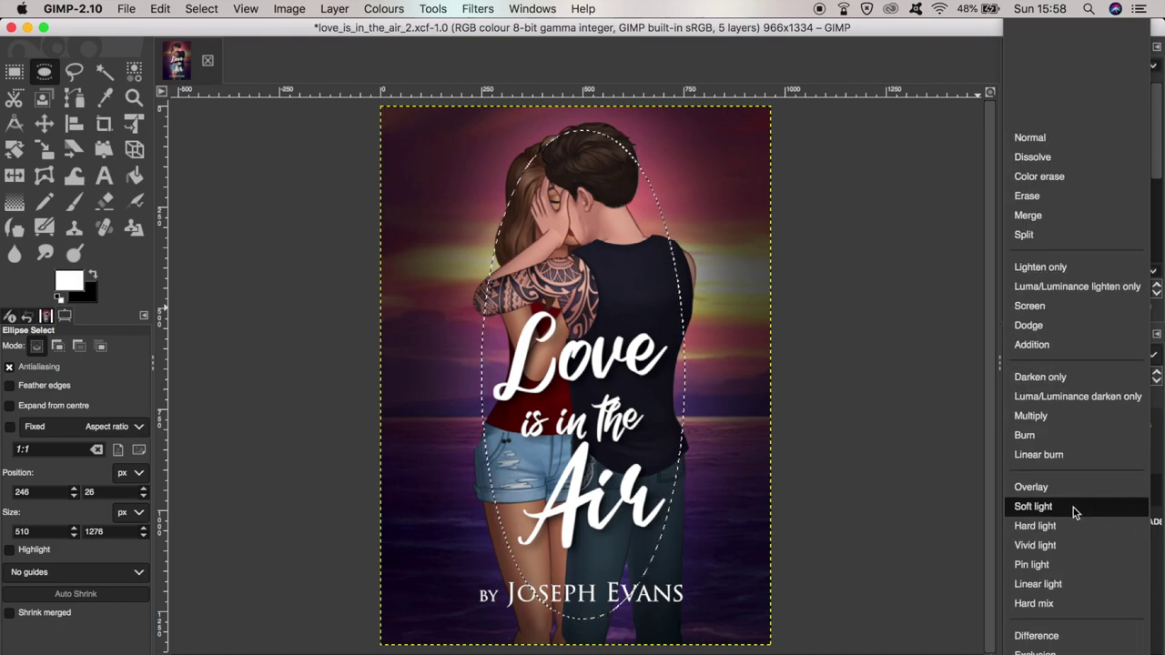
pyautogui.click(1073, 507)
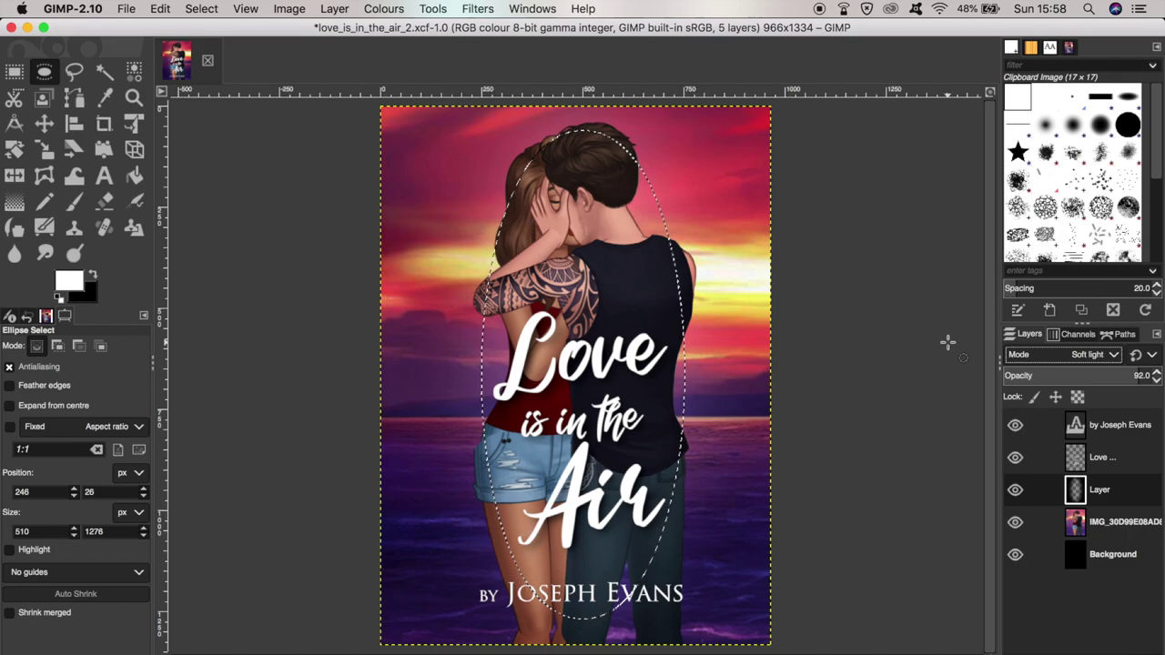
pyautogui.press('super+shift+a')
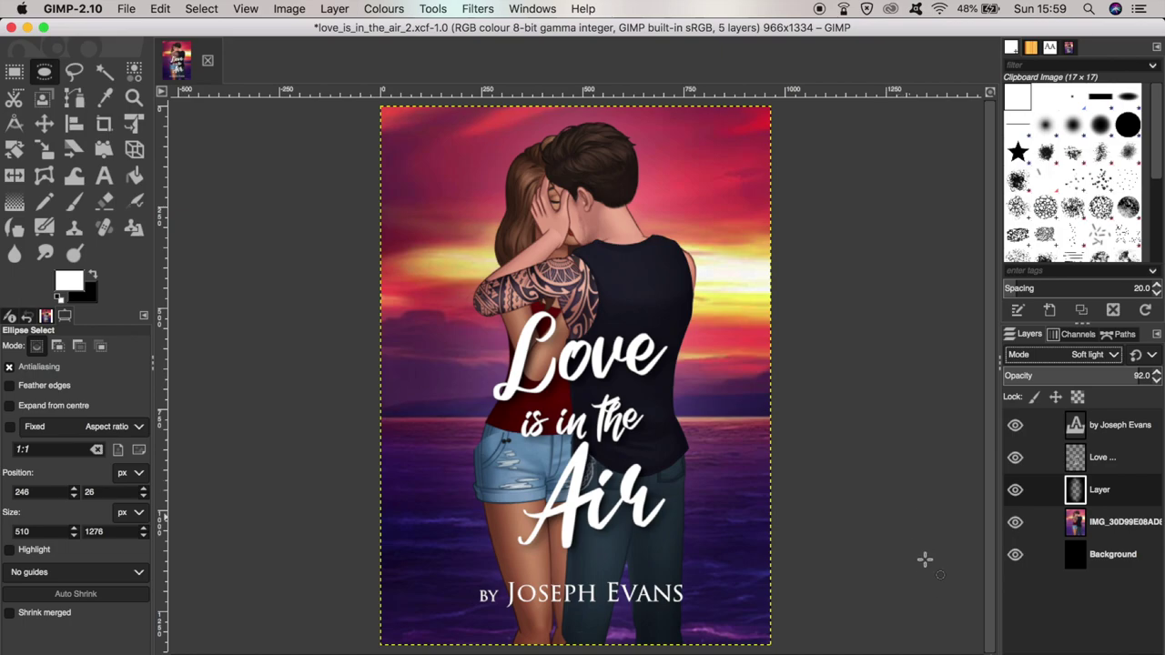
# - In the browser, open the Lens Reflection image from the Pixabay lens flare results
pyautogui.press('super+Tab')
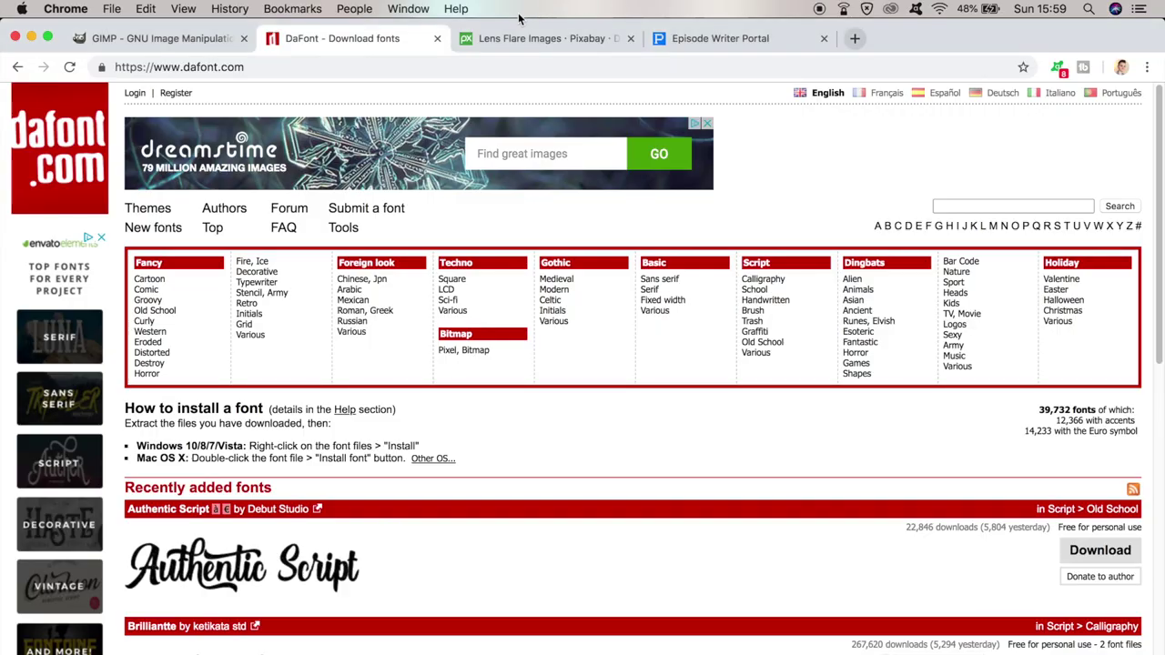
pyautogui.click(520, 43)
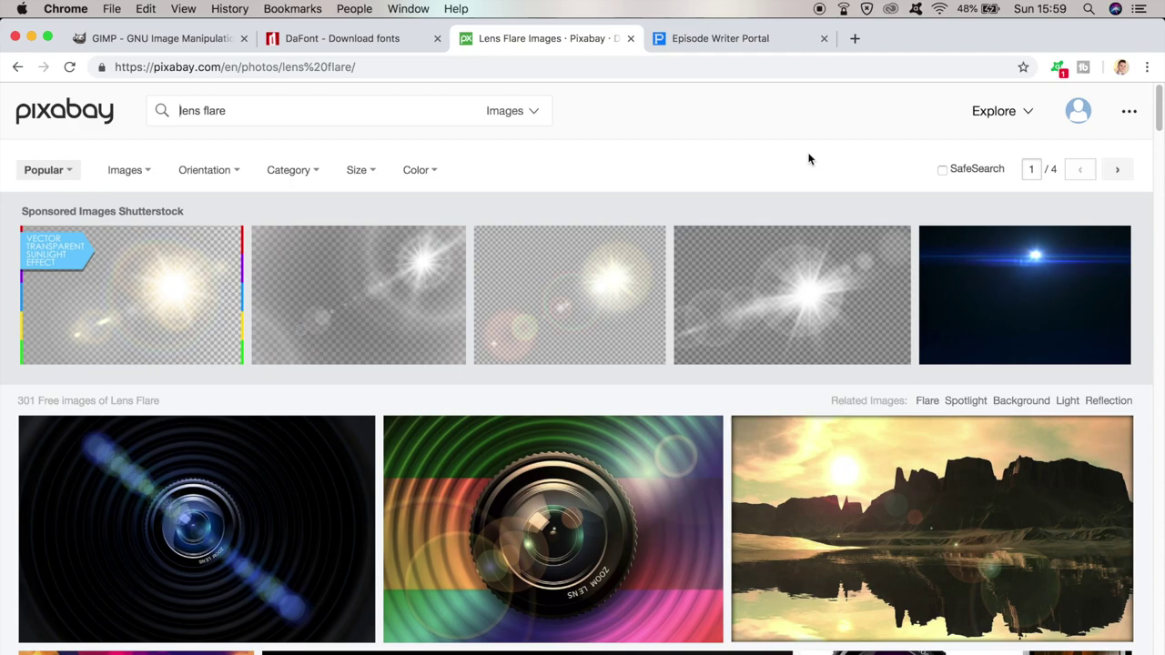
pyautogui.scroll(-10, 808, 159)
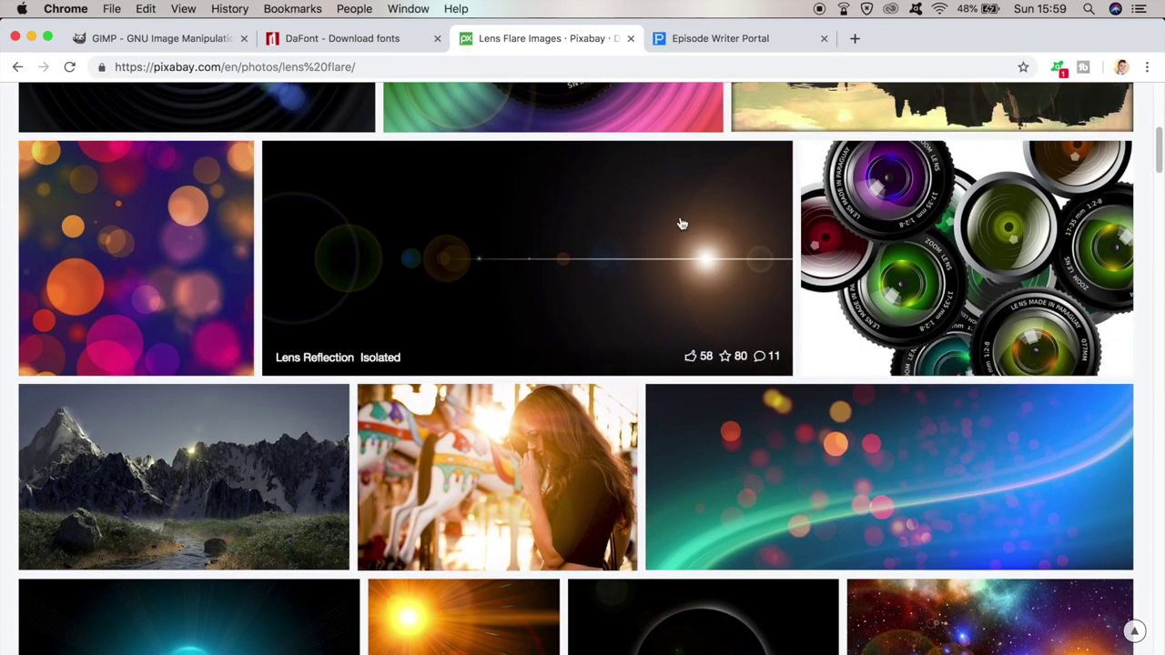
pyautogui.click(681, 224)
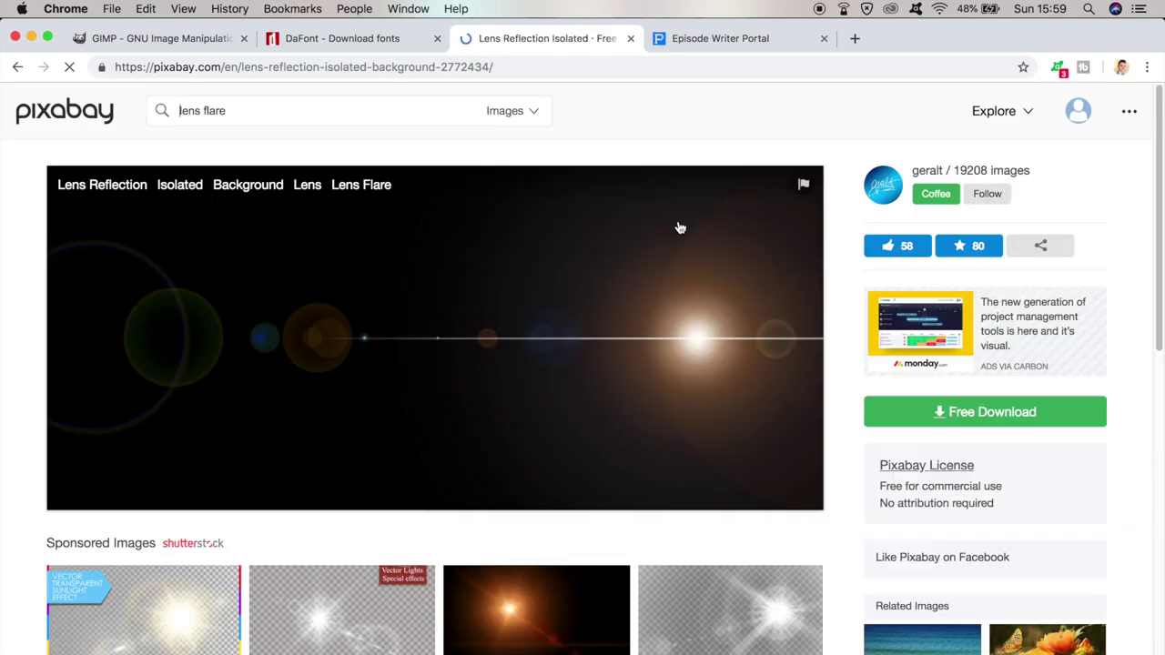
# - Drop the lens reflection image into GIMP as a layer and move it toward the top
pyautogui.moveTo(523, 234); pyautogui.dragTo(700, 555)
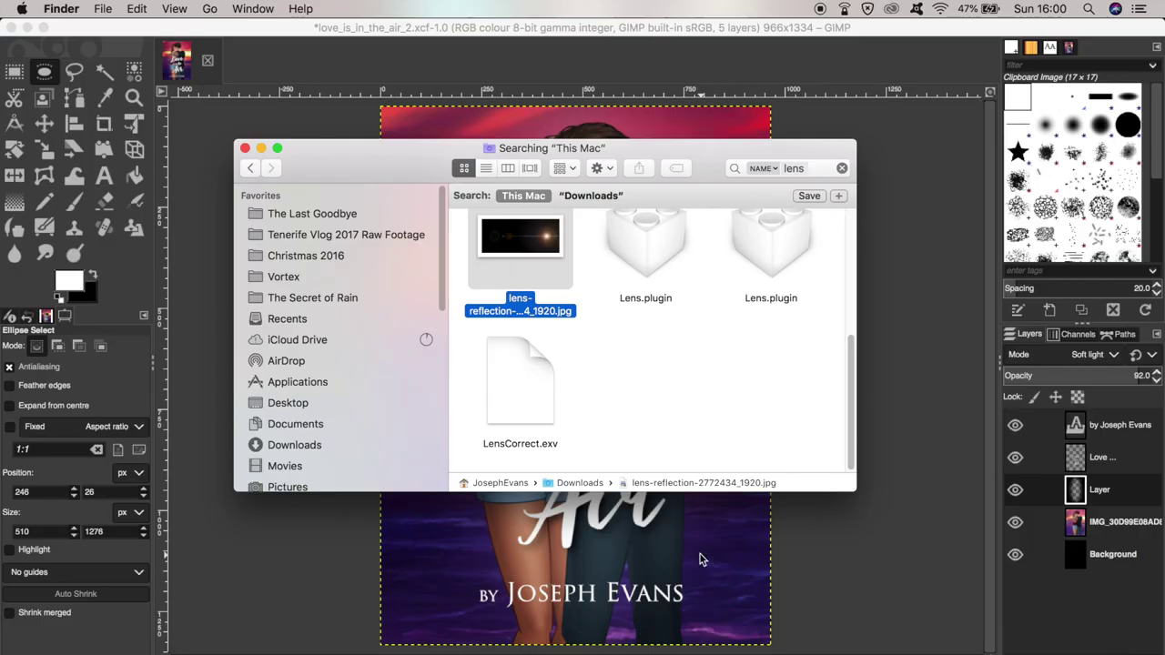
pyautogui.press('m')
pyautogui.moveTo(738, 440); pyautogui.dragTo(717, 355)
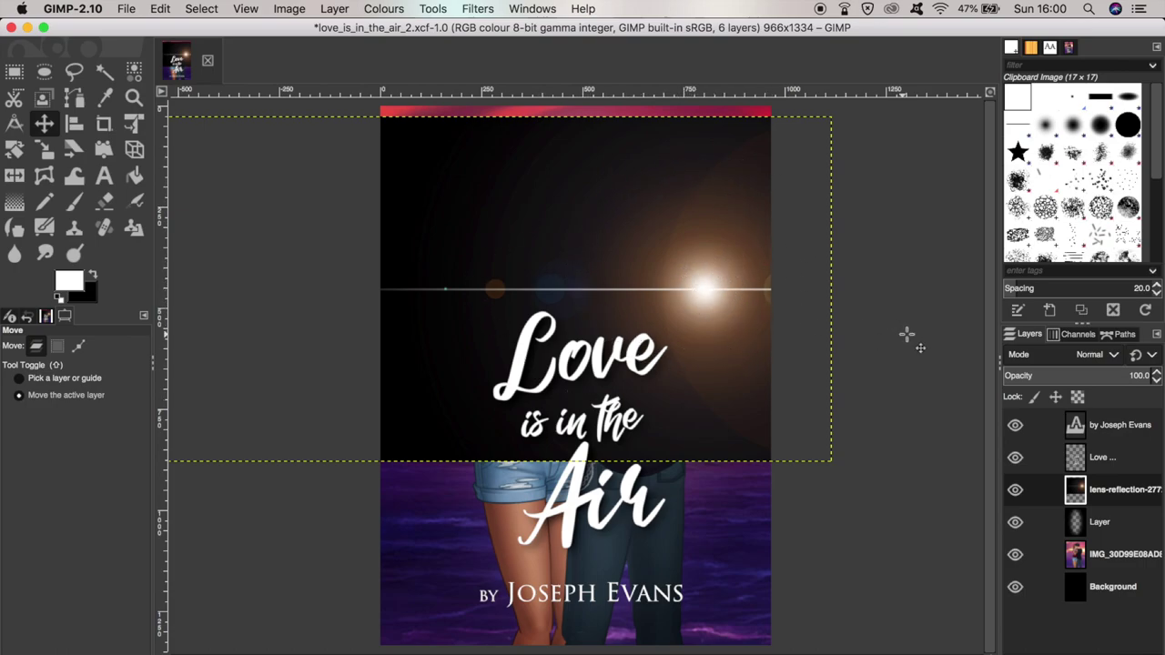
# - Blend the lens flare layer in Addition mode, then make the couple photo layer active
pyautogui.click(1114, 355)
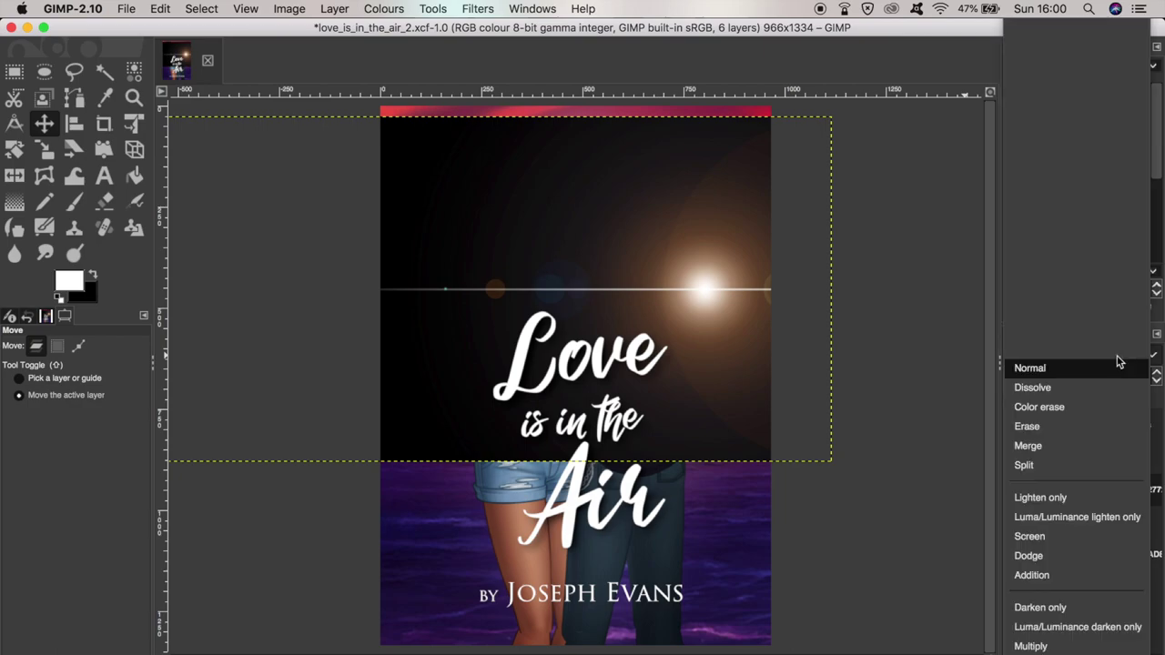
pyautogui.scroll(-2, 1101, 471)
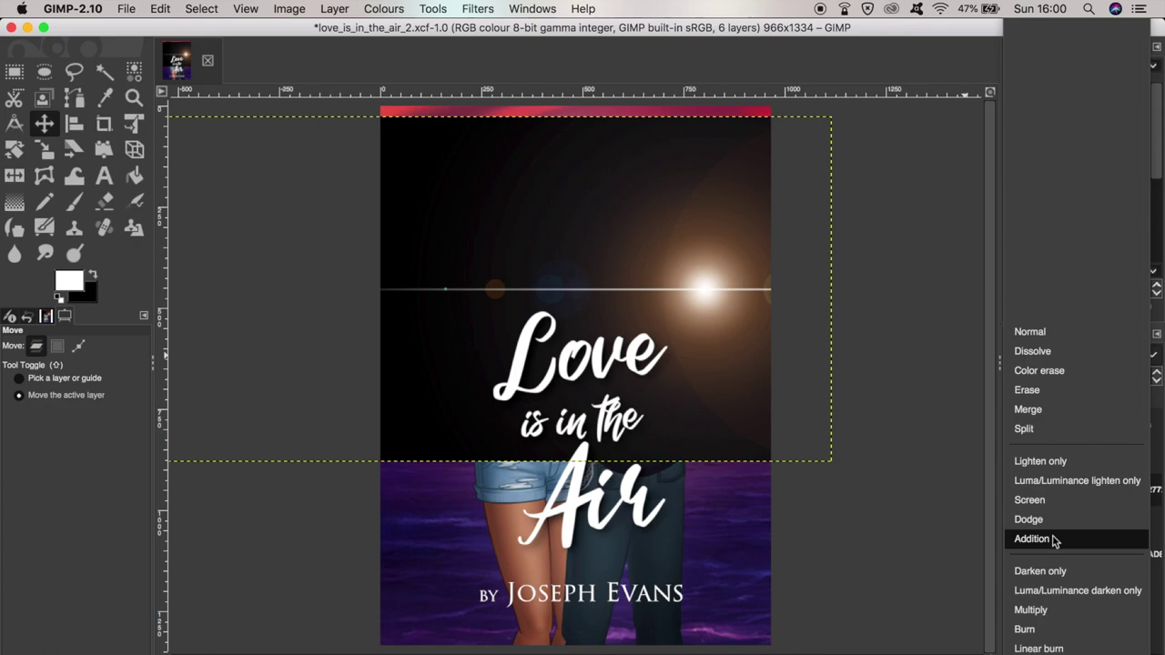
pyautogui.click(1032, 539)
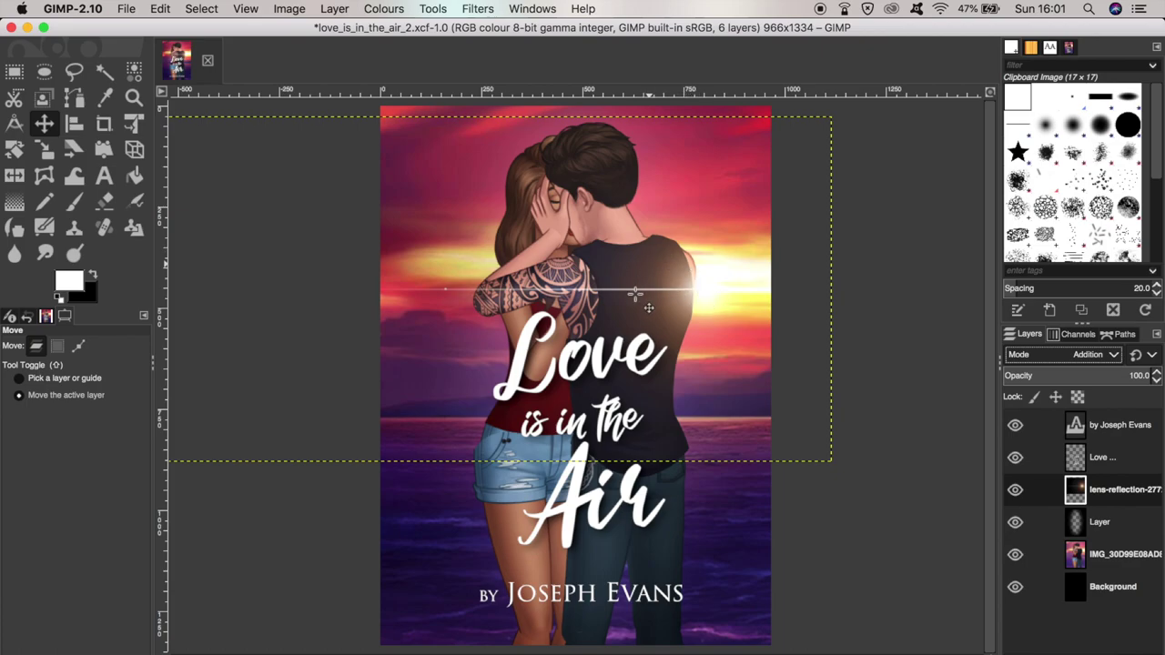
pyautogui.press('pagedown')
pyautogui.press('pagedown')
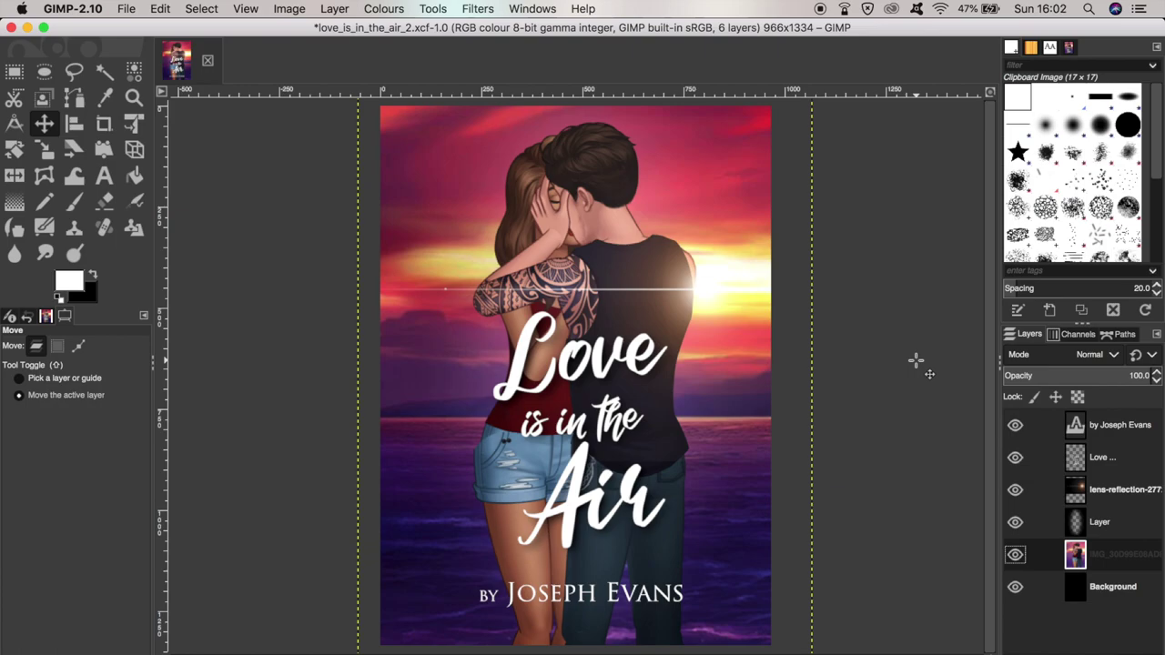
# - Export the cover to Pictures as love_is_in_the_air_portrait.png with the PNG options
pyautogui.click(126, 8)
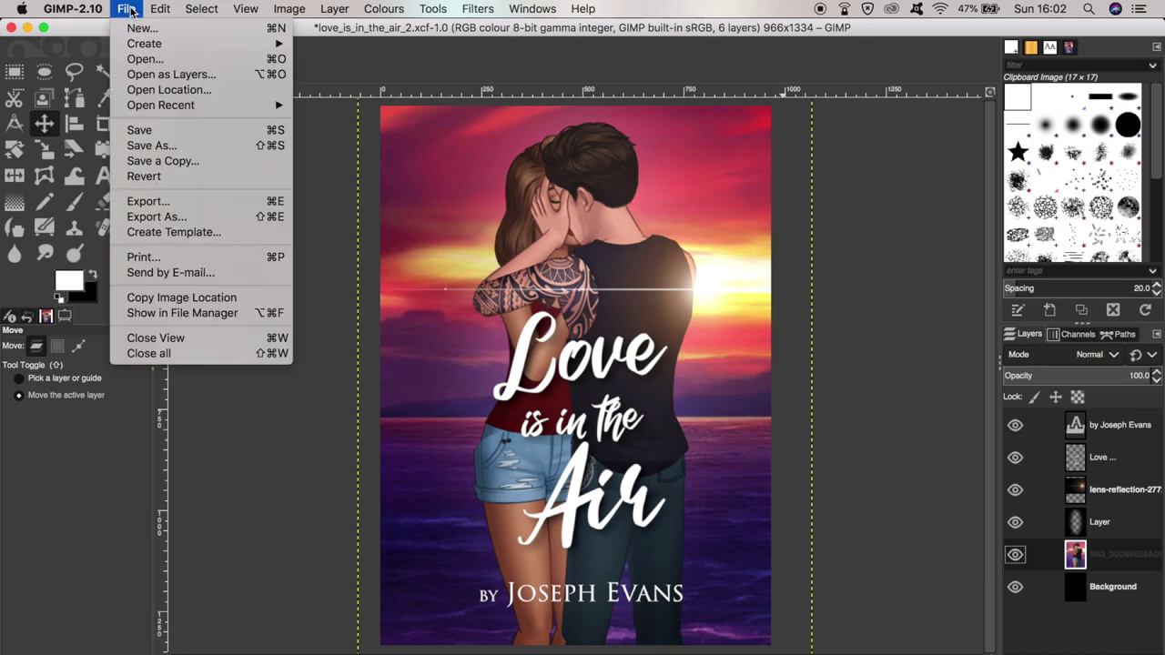
pyautogui.click(147, 201)
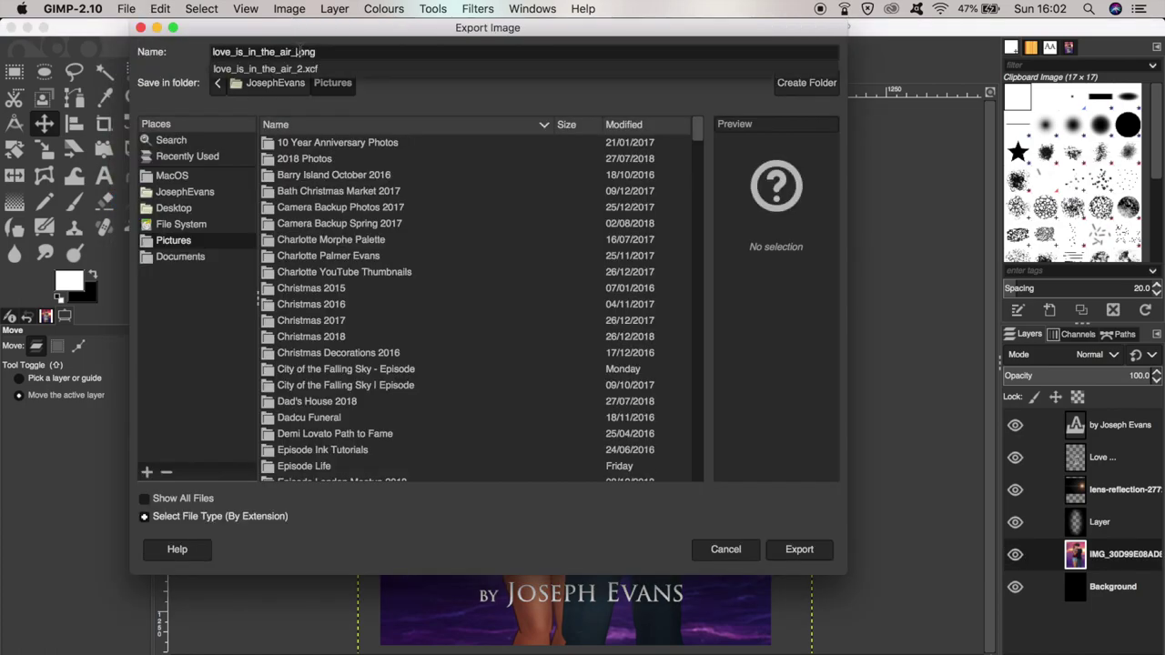
pyautogui.write('portrait')
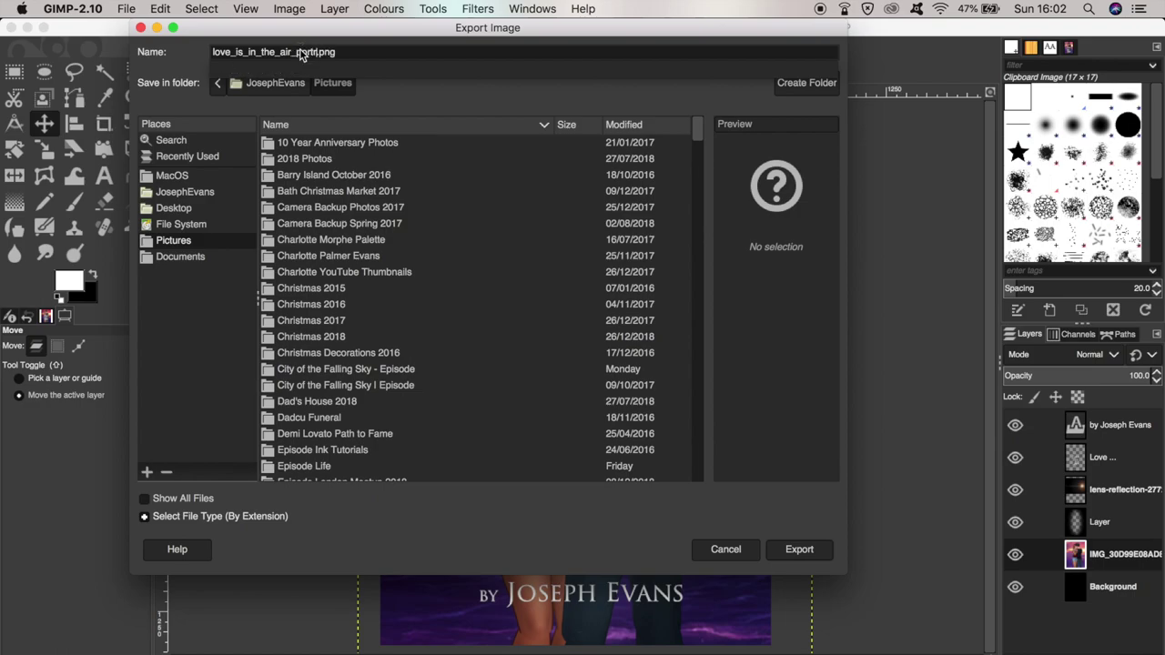
pyautogui.click(799, 549)
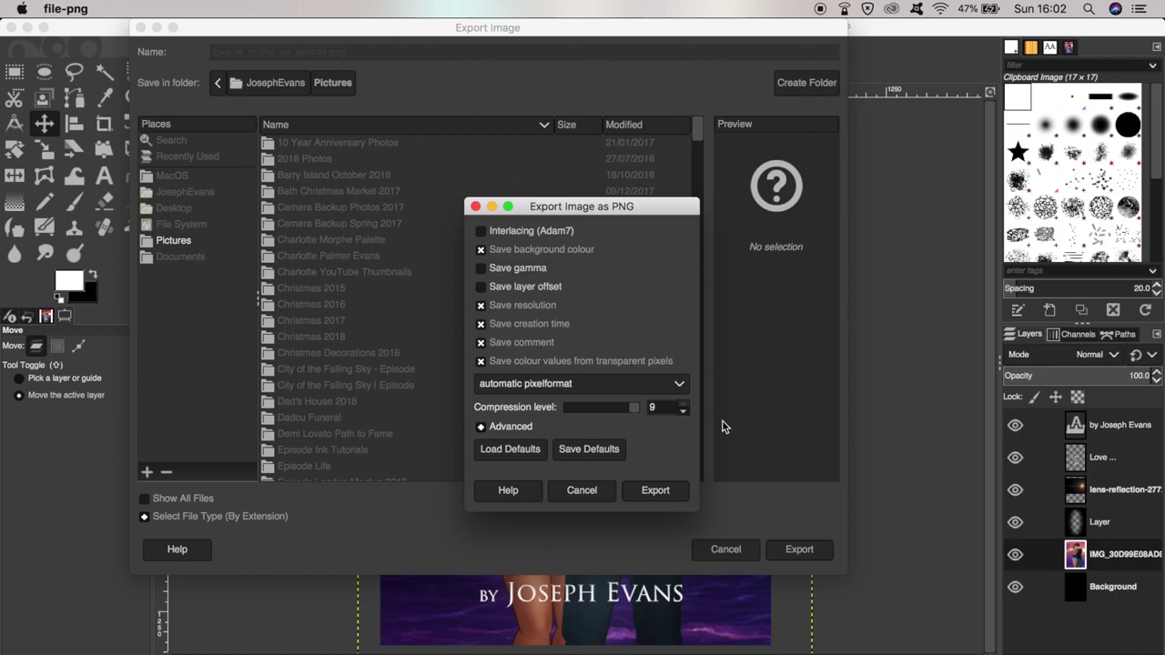
pyautogui.click(665, 495)
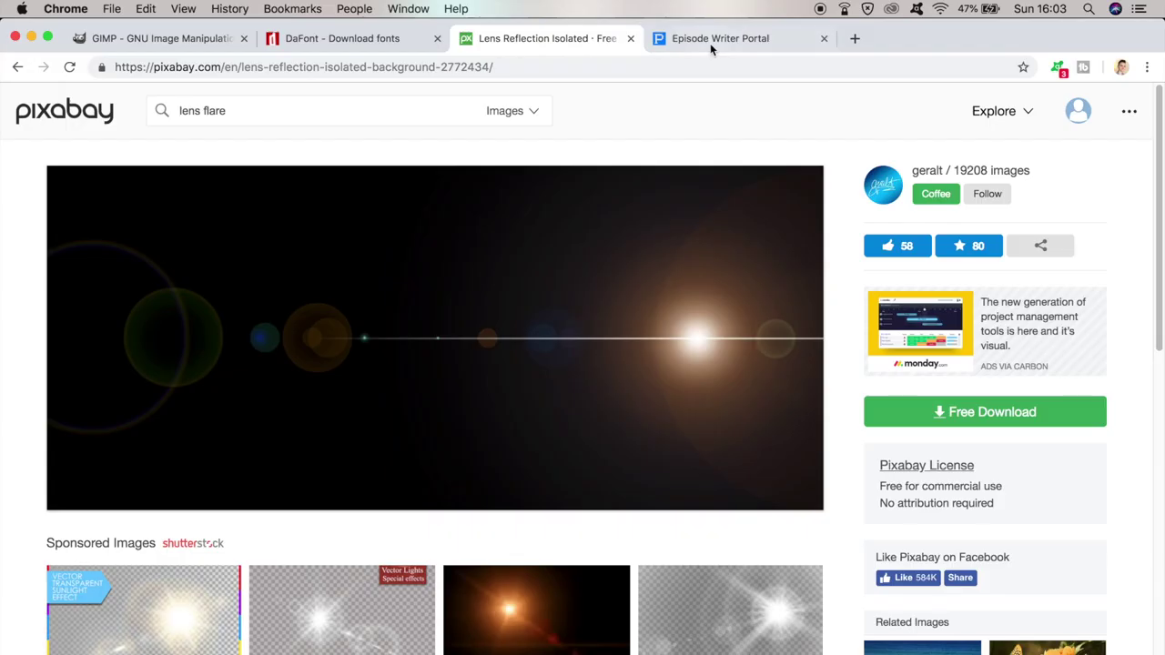
# - Load love_is_in_the_air_portrait.png as the portal's Small Cover and widen the crop to the full image
pyautogui.click(723, 39)
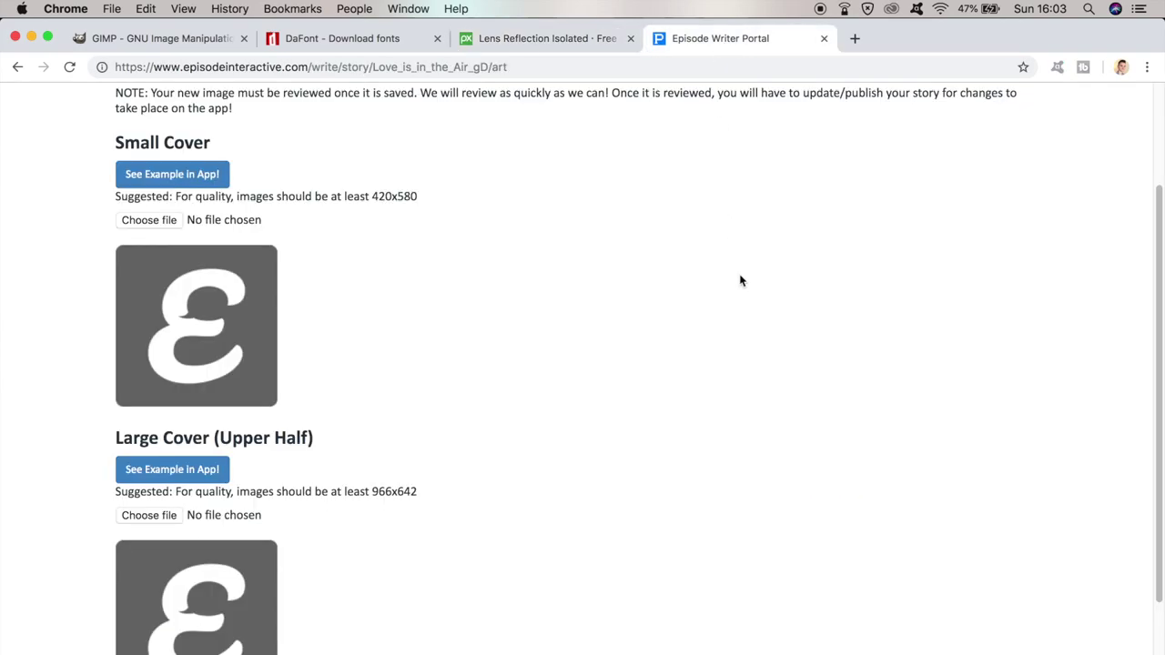
pyautogui.click(156, 221)
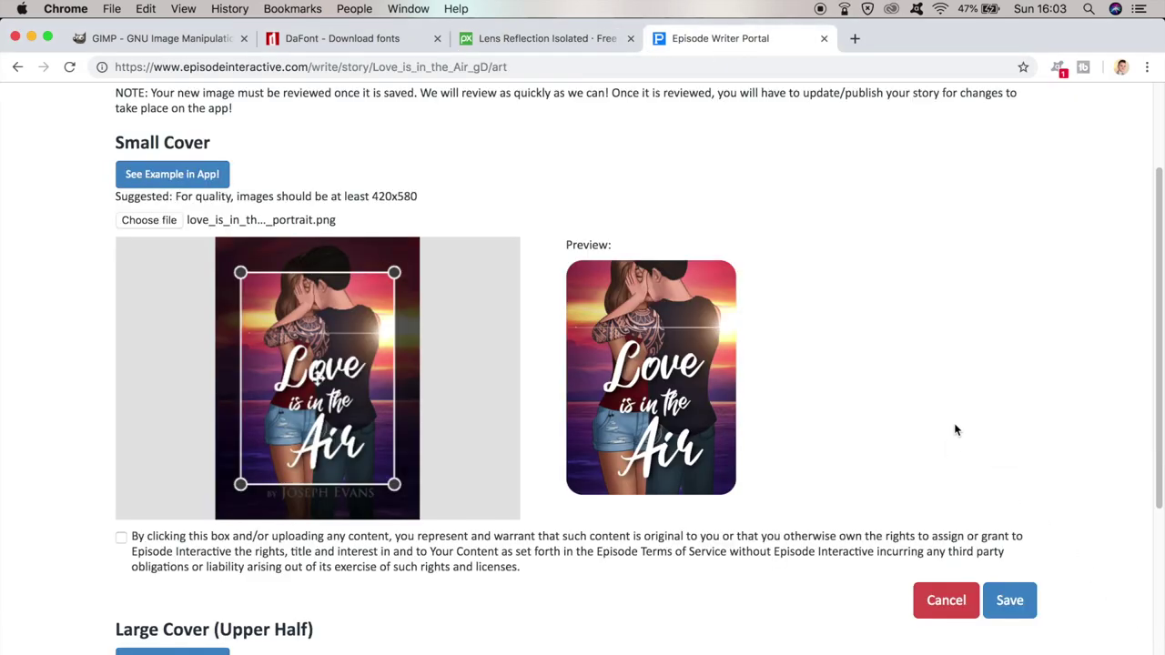
pyautogui.moveTo(393, 271); pyautogui.dragTo(442, 218)
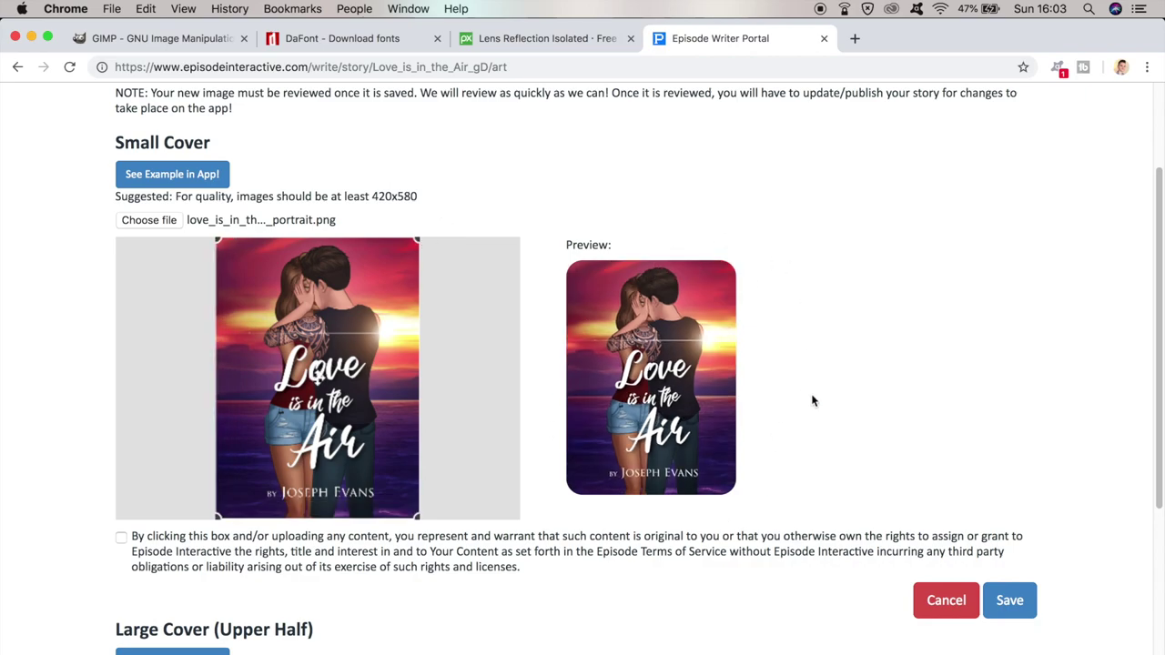
pyautogui.scroll(-1, 819, 417)
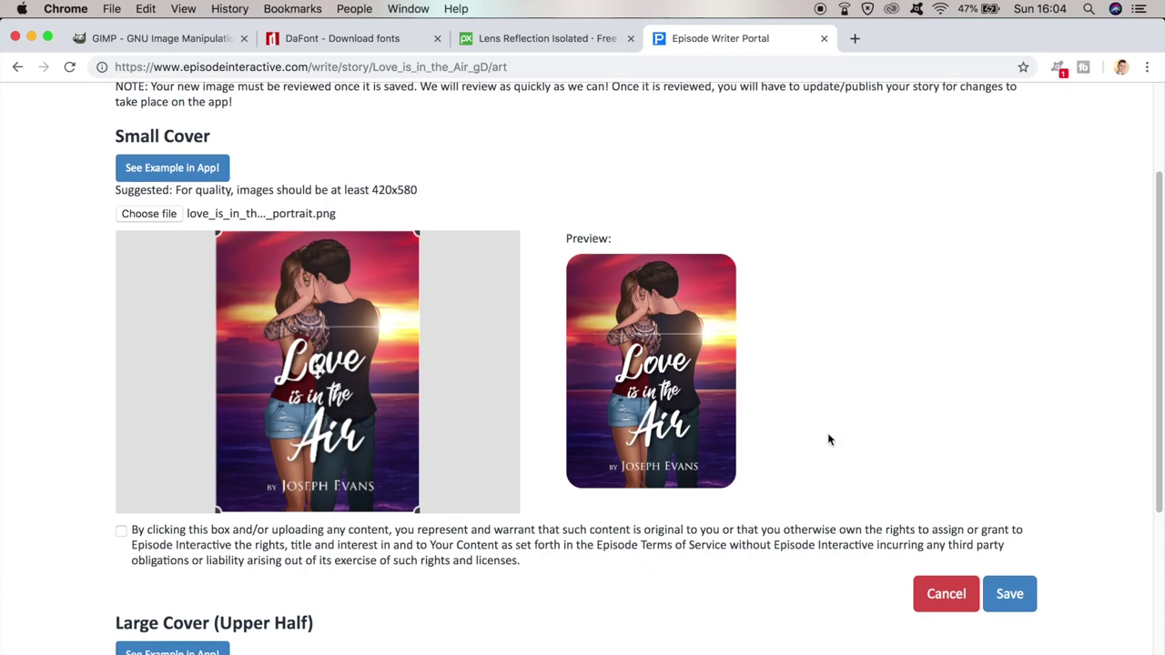